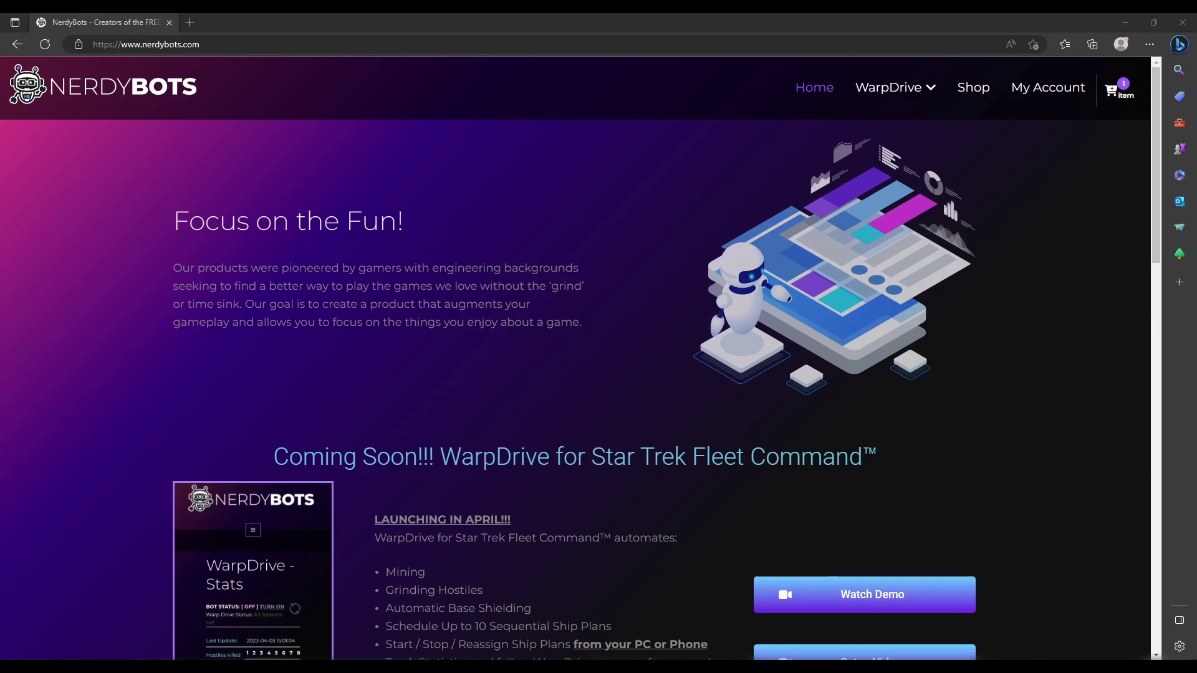
Open the WarpDrive Configuration page and select 1920x1080 (1080p) as the PC Screen Resolution.
mouse_move(880, 102)
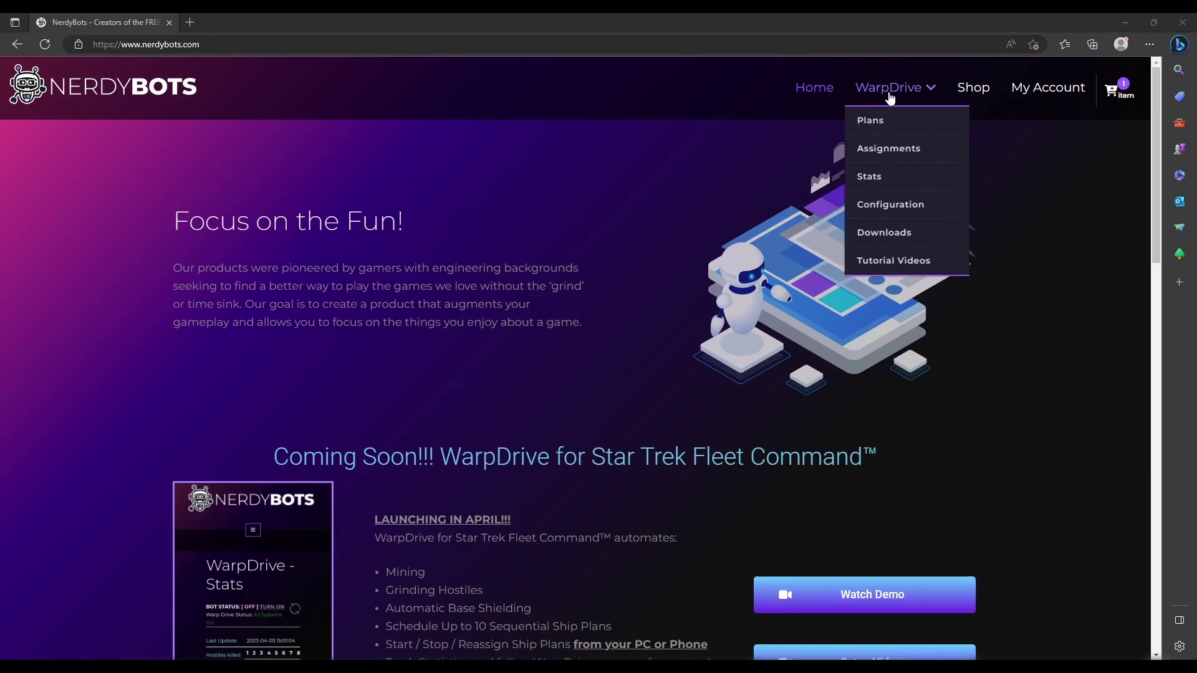
left_click(891, 211)
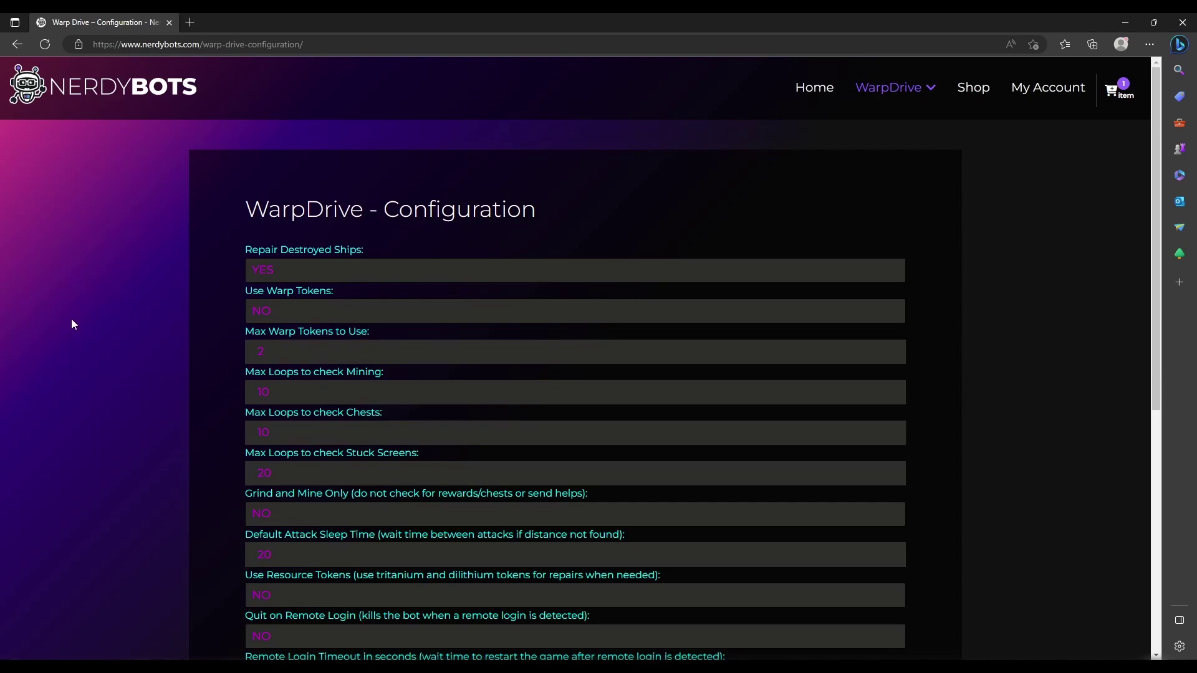
scroll(72, 320, "down", 7)
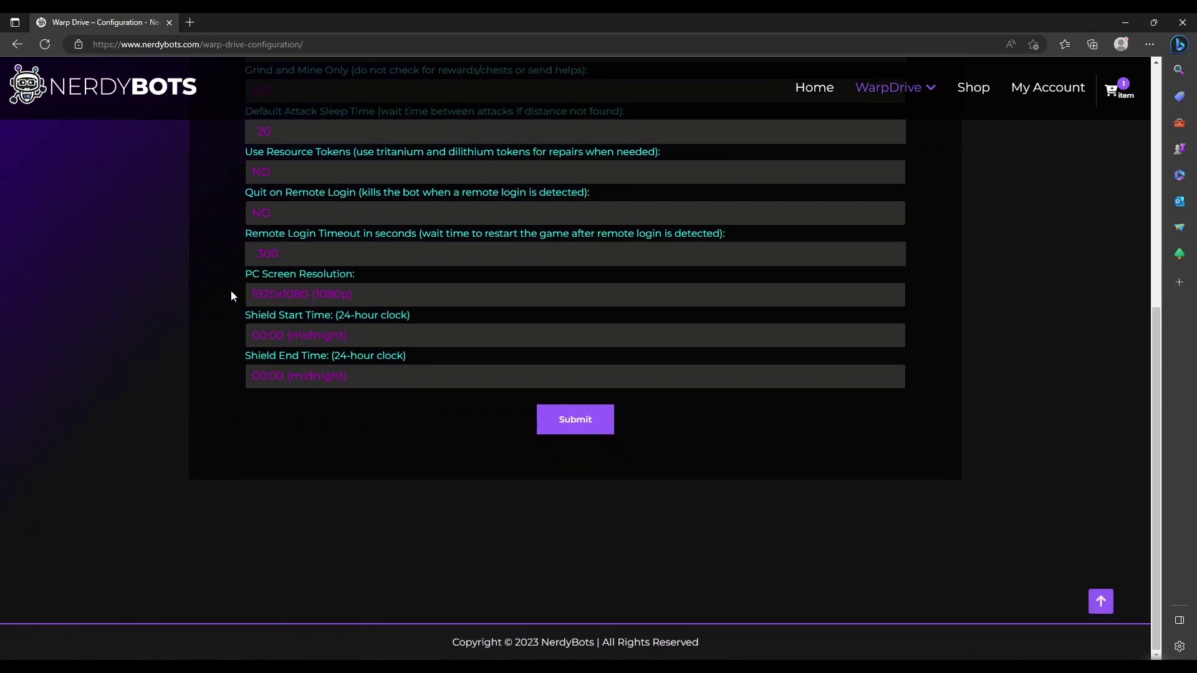
left_click(329, 293)
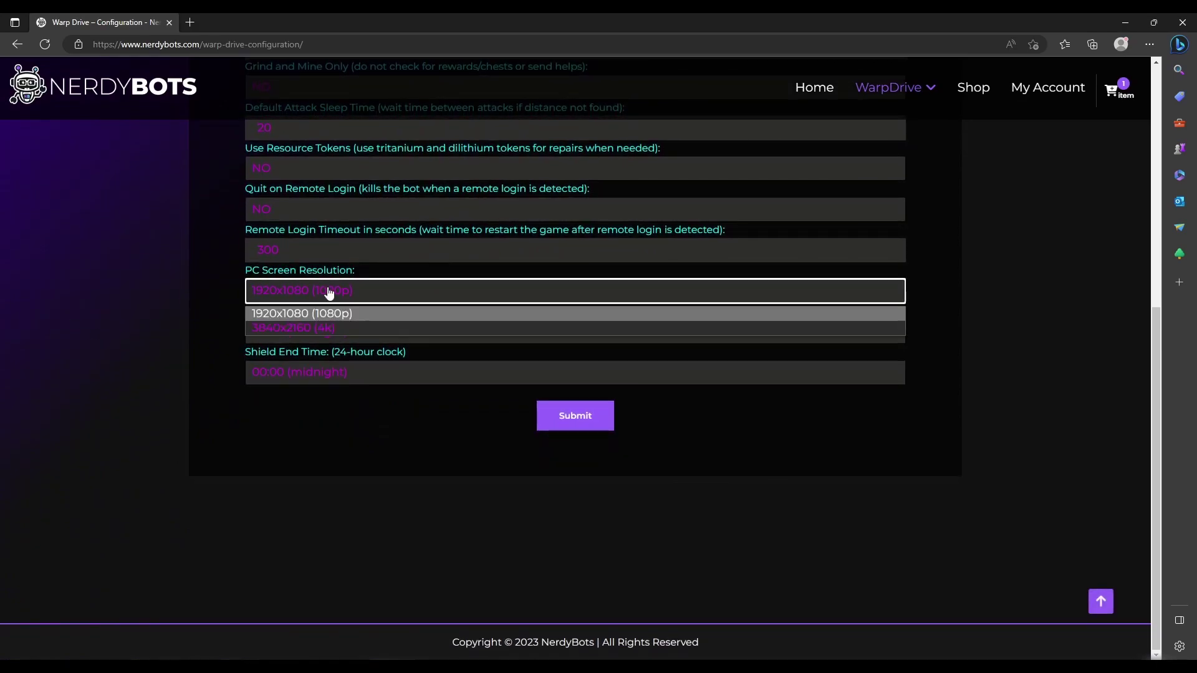
left_click(295, 313)
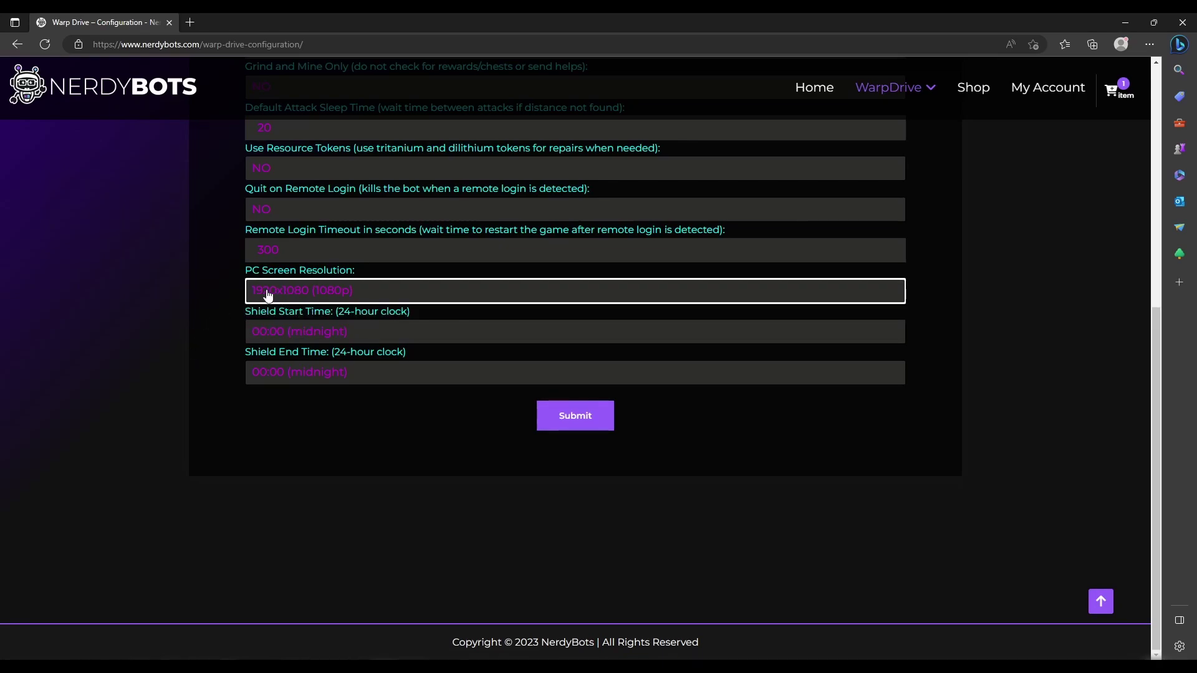
Check the choices available for the Repair Destroyed Ships setting.
scroll(217, 318, "up", 2)
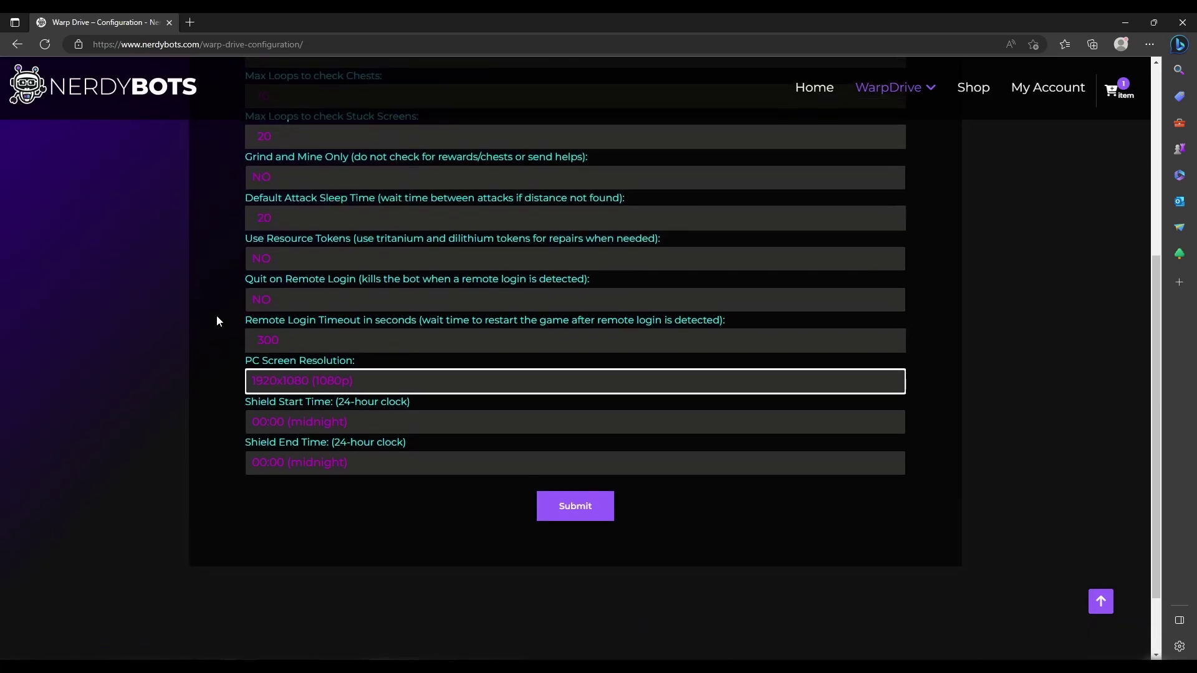
scroll(216, 320, "up", 5)
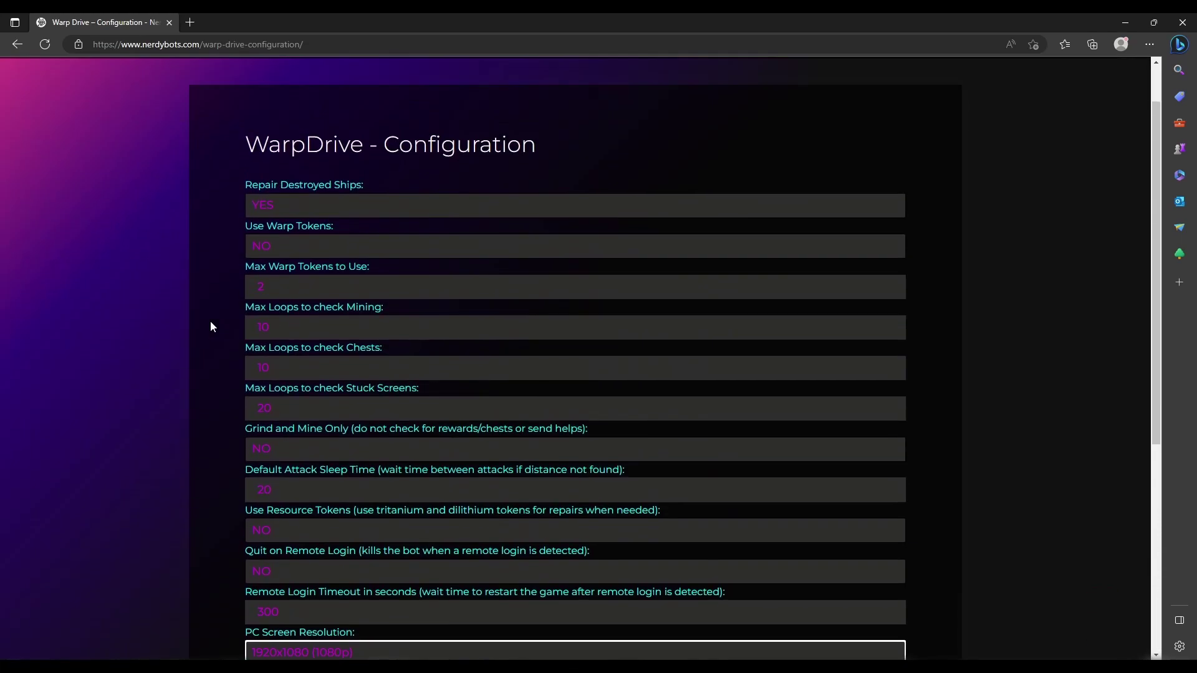
scroll(209, 321, "down", 1)
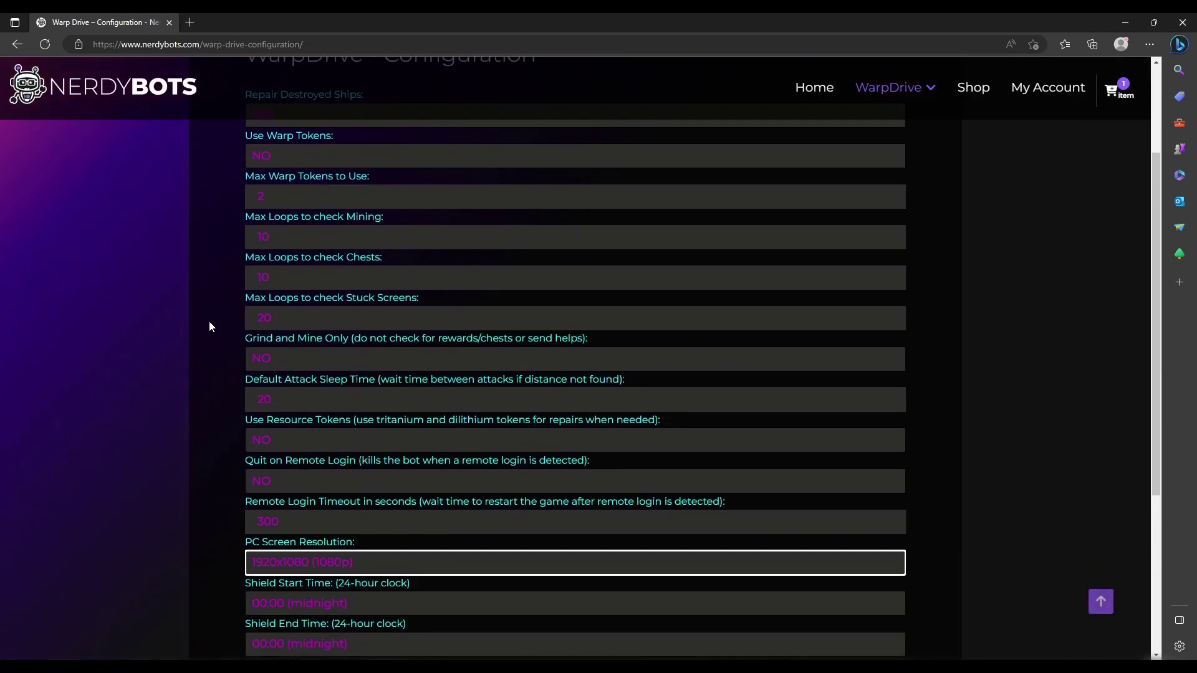
scroll(209, 322, "up", 1)
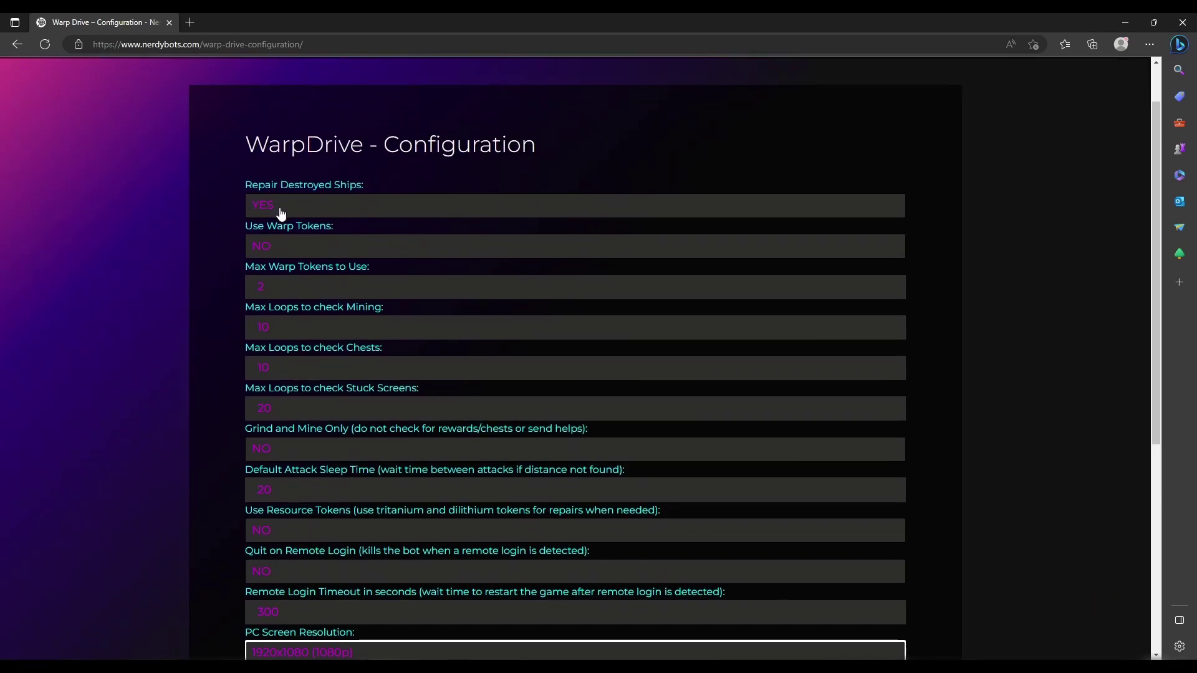
left_click(281, 214)
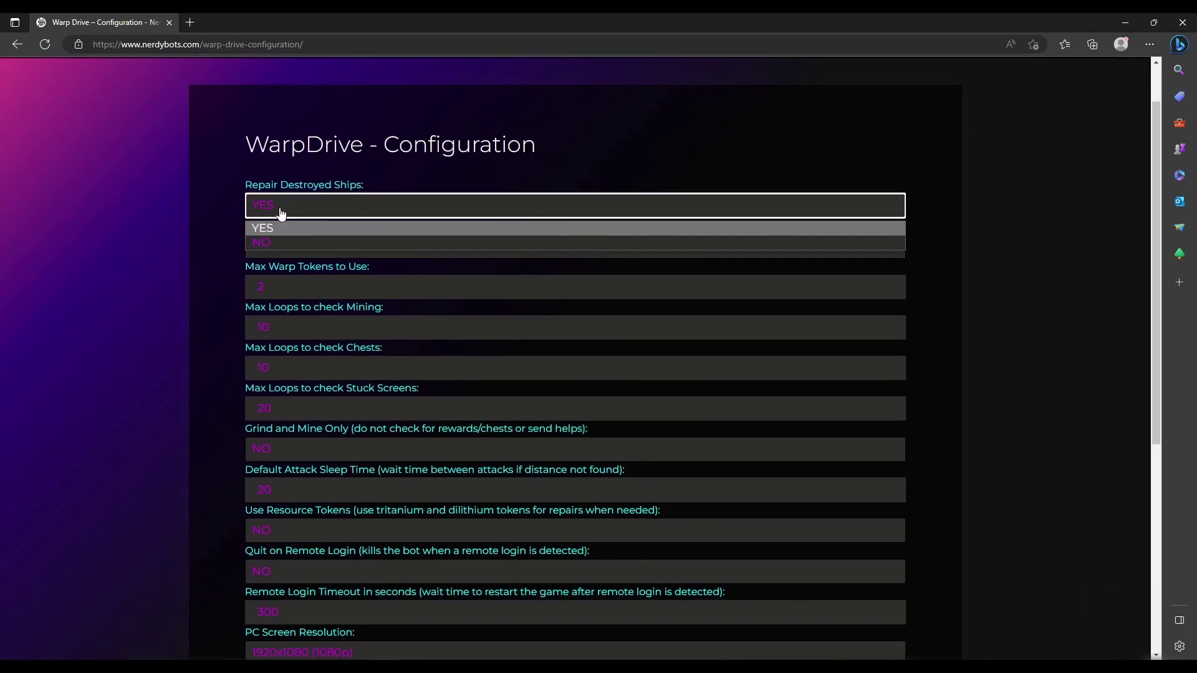
left_click(280, 213)
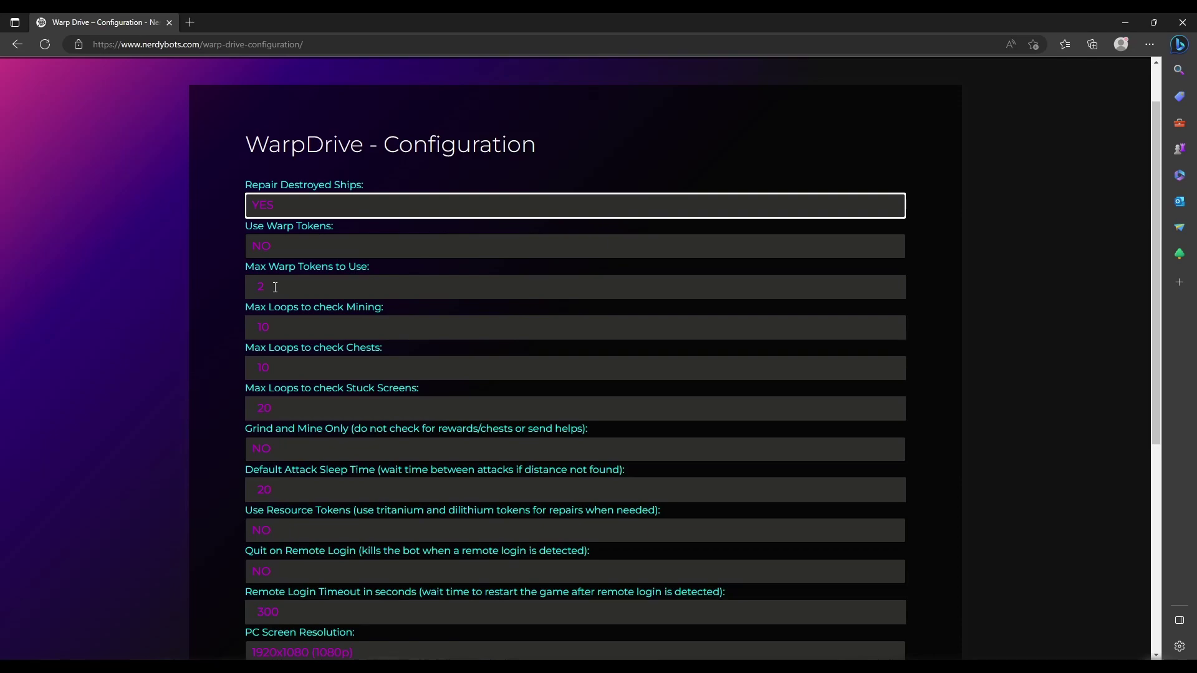
Set Max Warp Tokens to Use to 3 in the WarpDrive configuration.
left_click_drag(275, 288, 251, 293)
type("3")
left_click(212, 323)
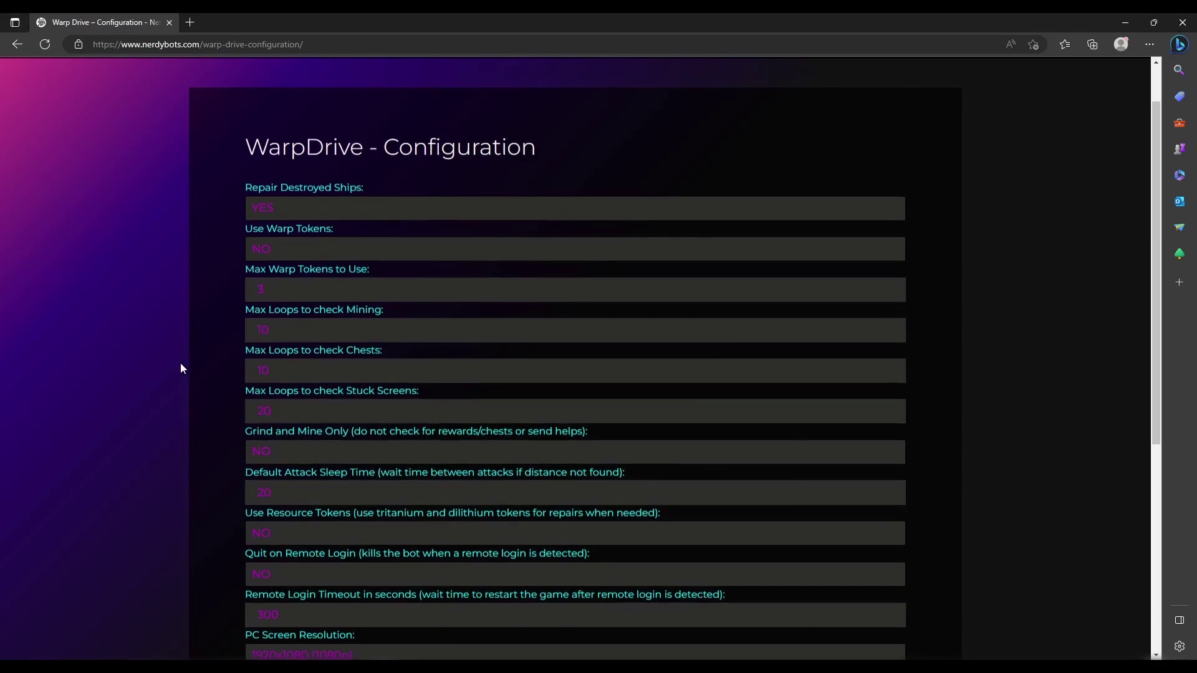
scroll(219, 323, "down", 3)
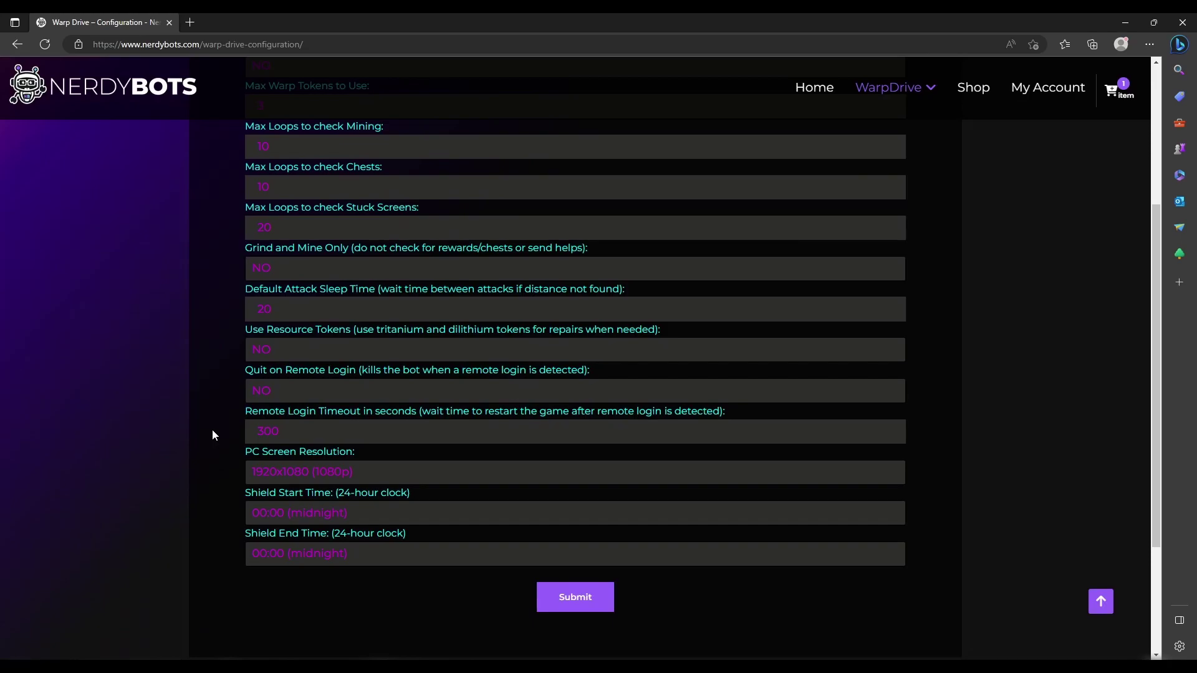
scroll(212, 435, "up", 3)
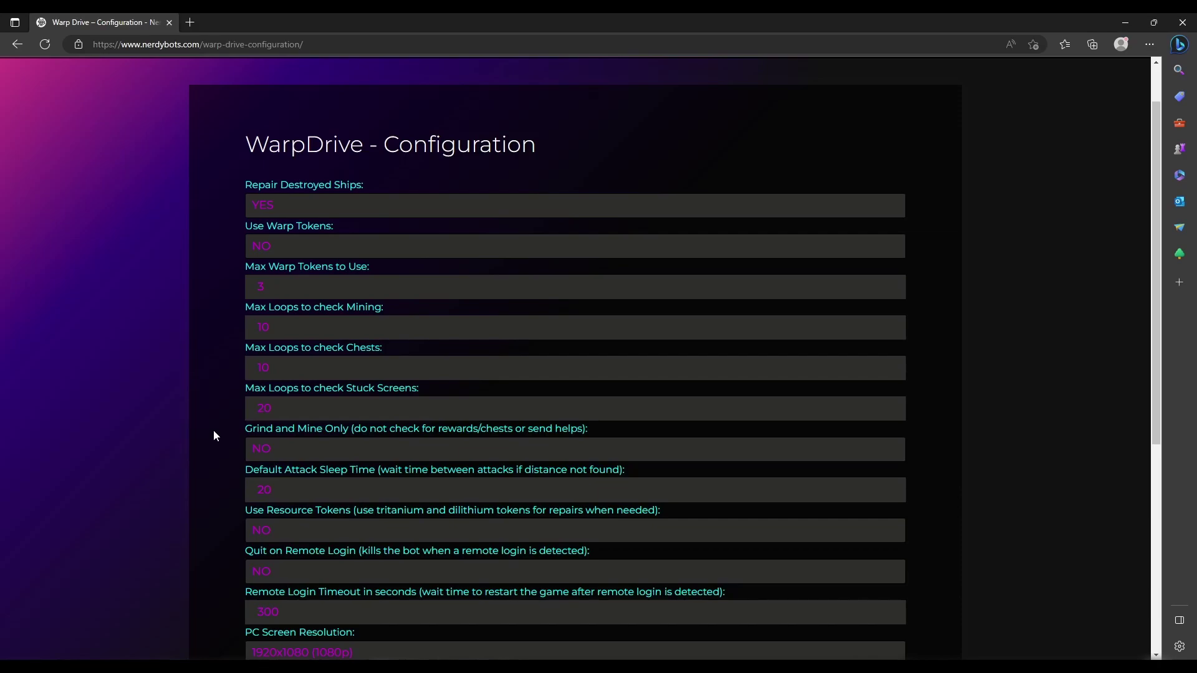
scroll(213, 436, "down", 2)
scroll(210, 430, "up", 3)
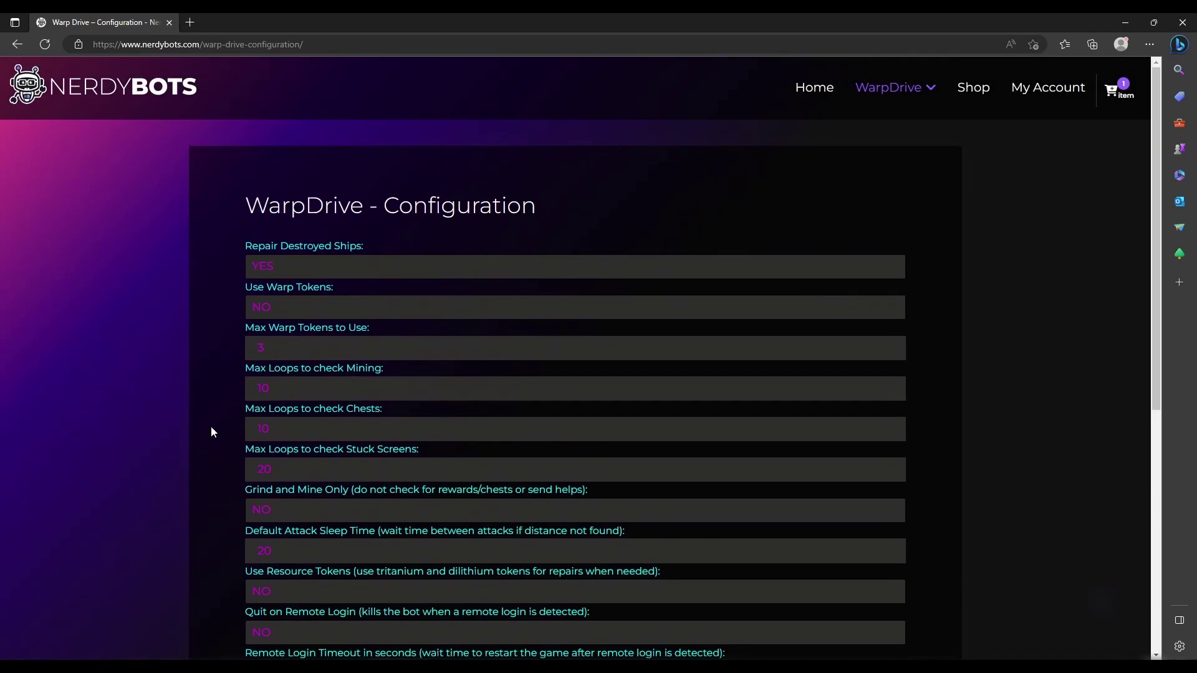
Go to the WarpDrive Plans page, add a new plan named Swarm with priority 1, and save it.
mouse_move(892, 87)
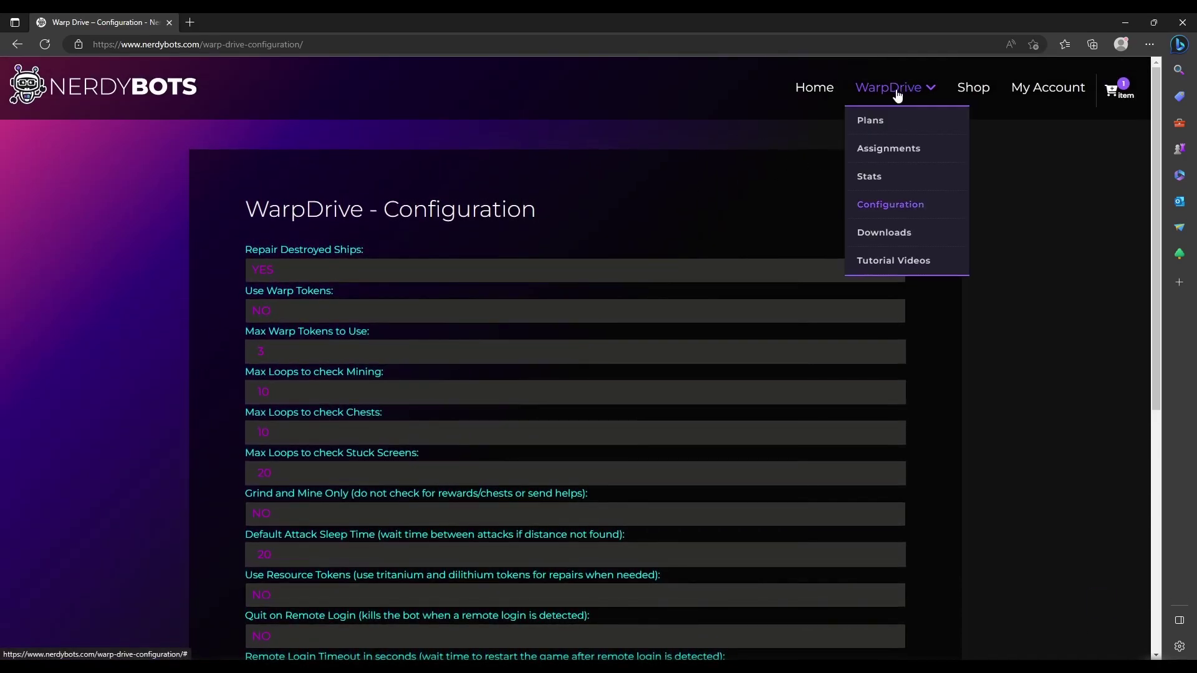
left_click(873, 121)
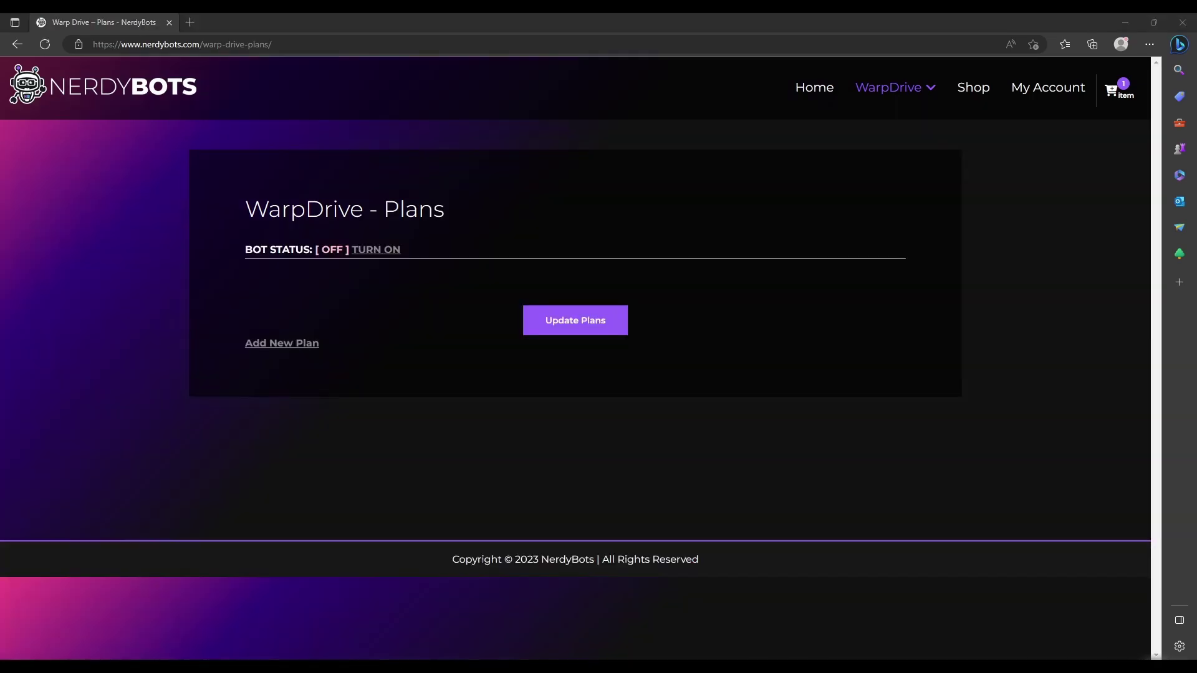
left_click(286, 344)
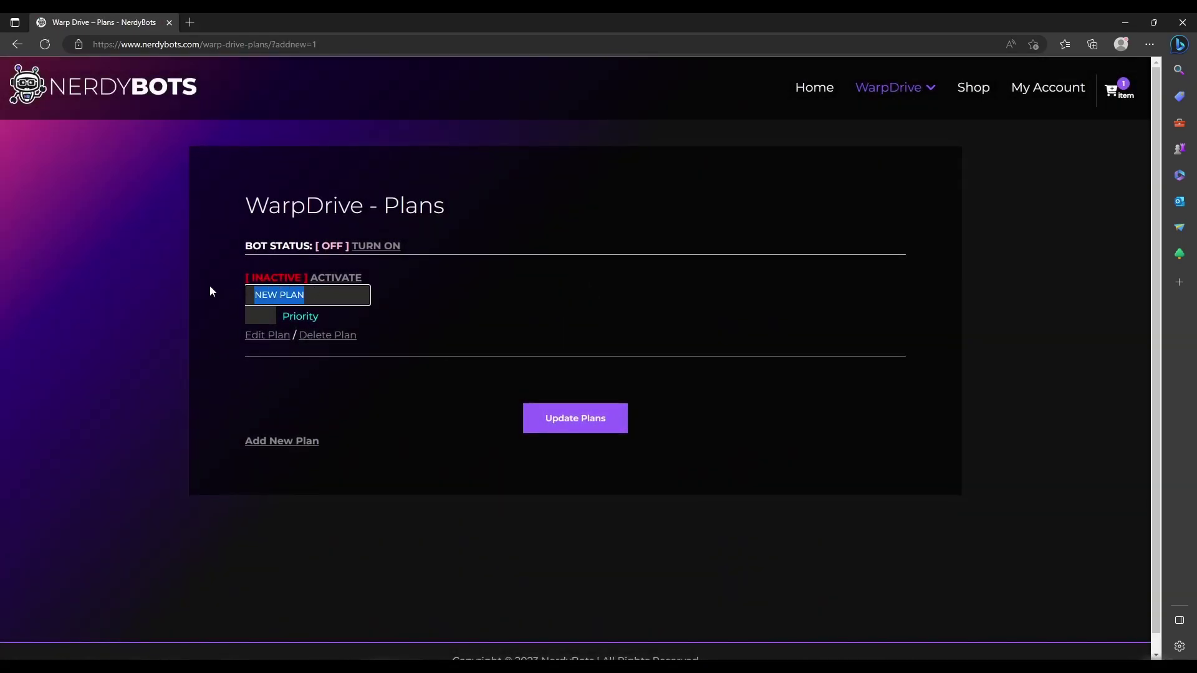
type("Swarm")
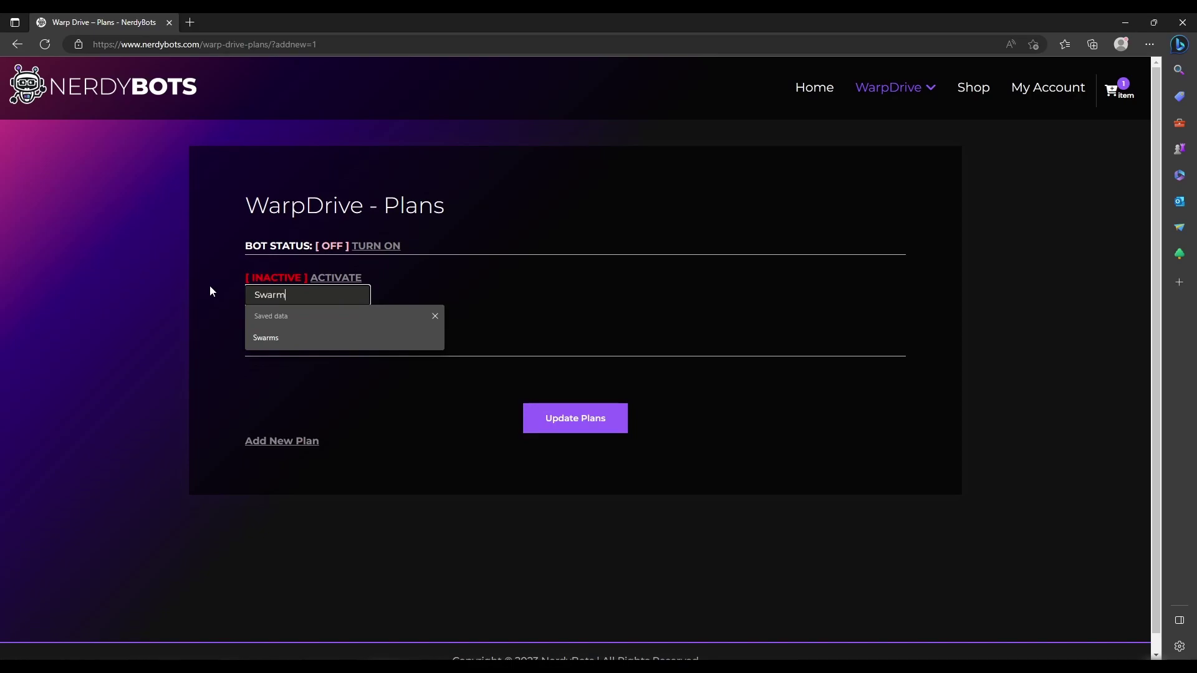
key("Tab")
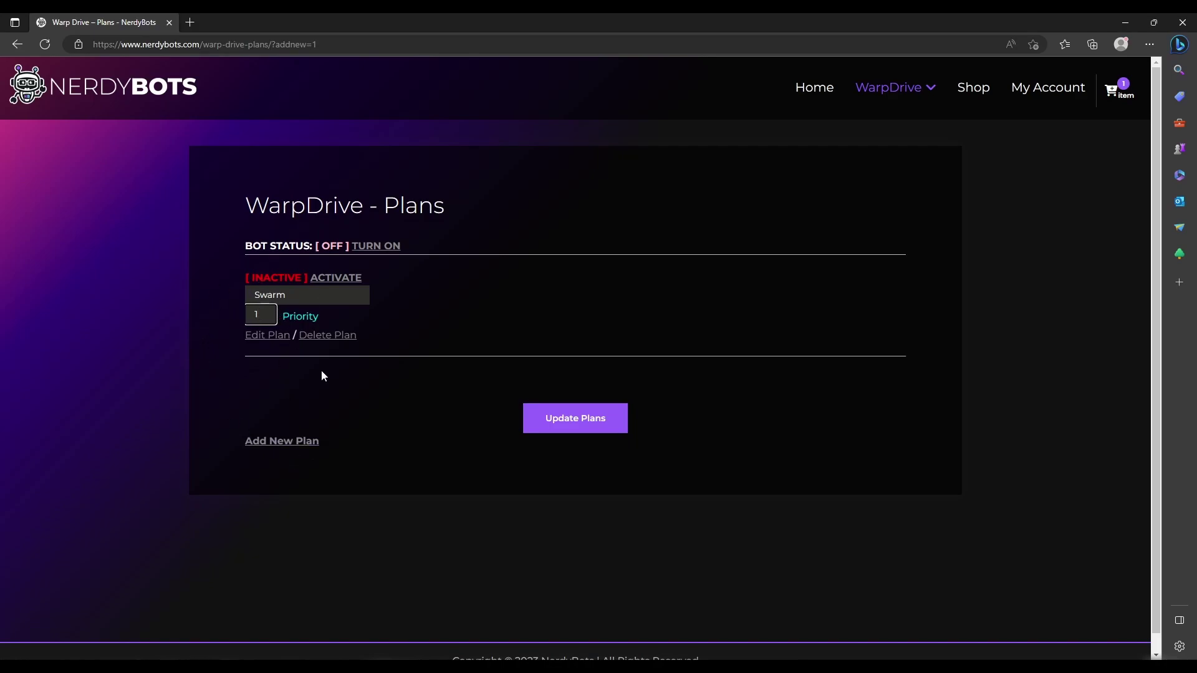
left_click(578, 428)
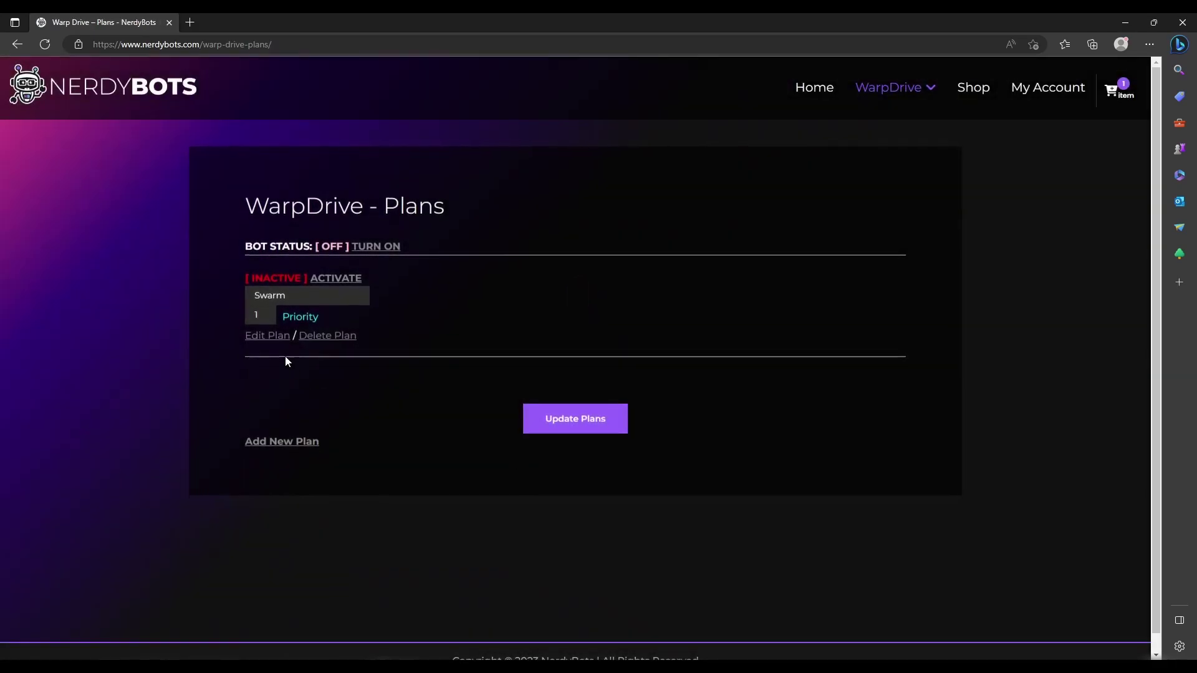
Open the Swarm plan for editing, set Ship 1 to ACTIVE and choose Adelphi as its system.
left_click(266, 339)
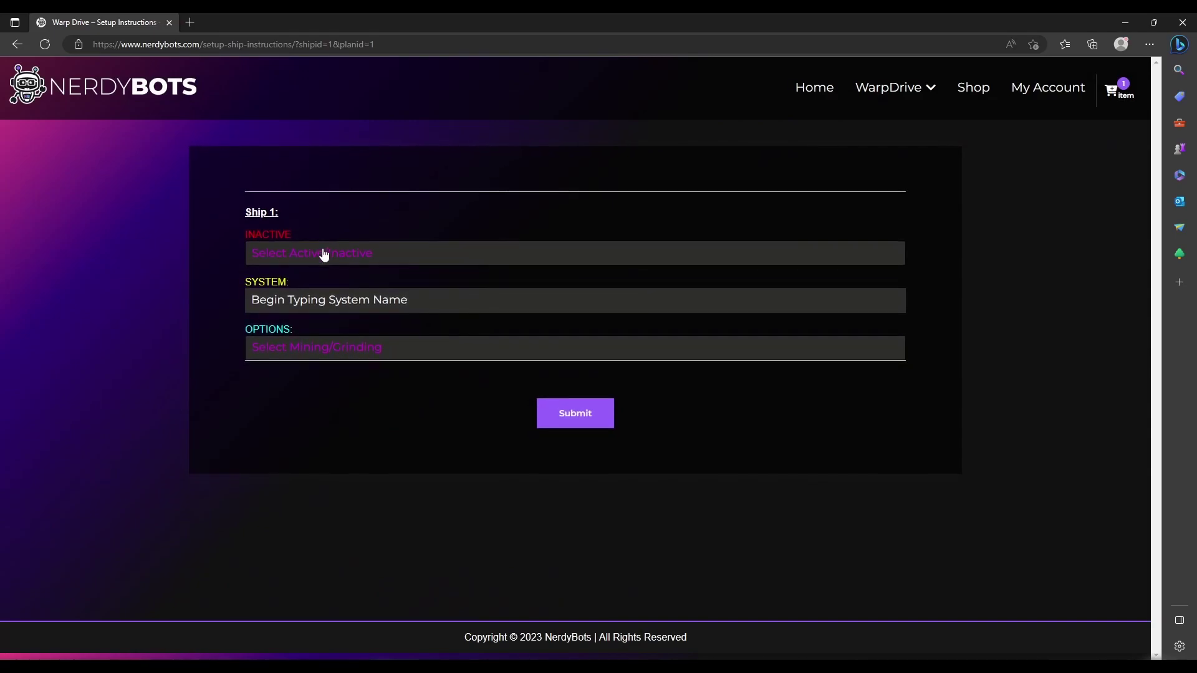
left_click(323, 254)
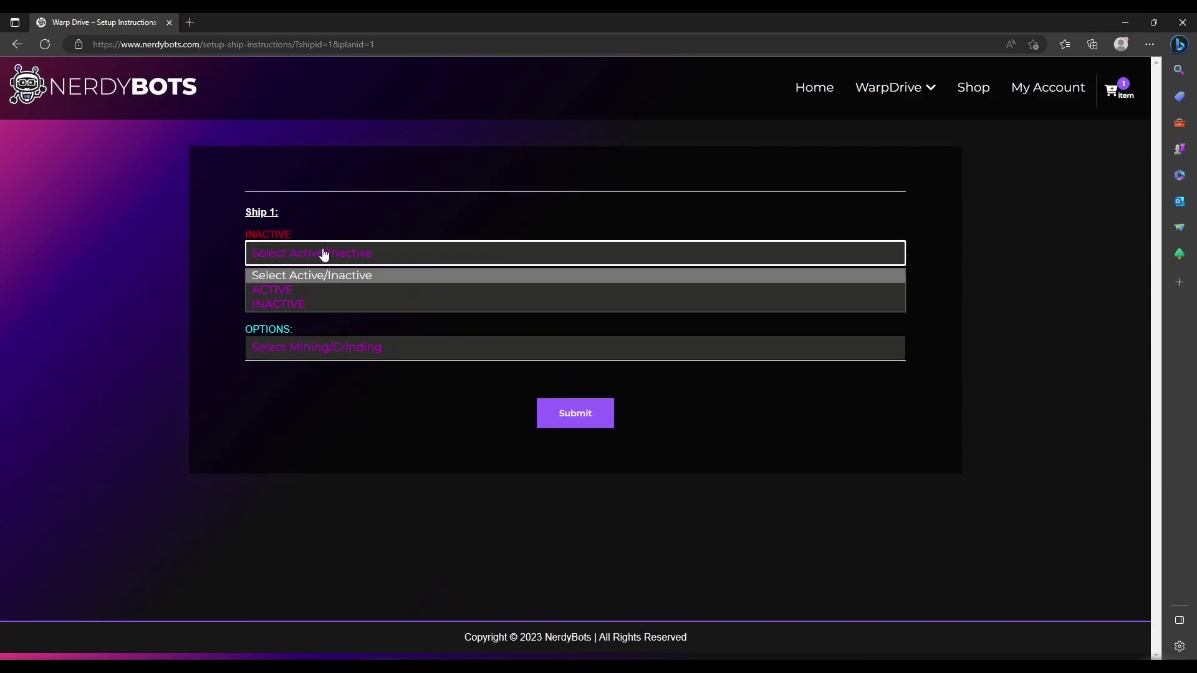
left_click(316, 290)
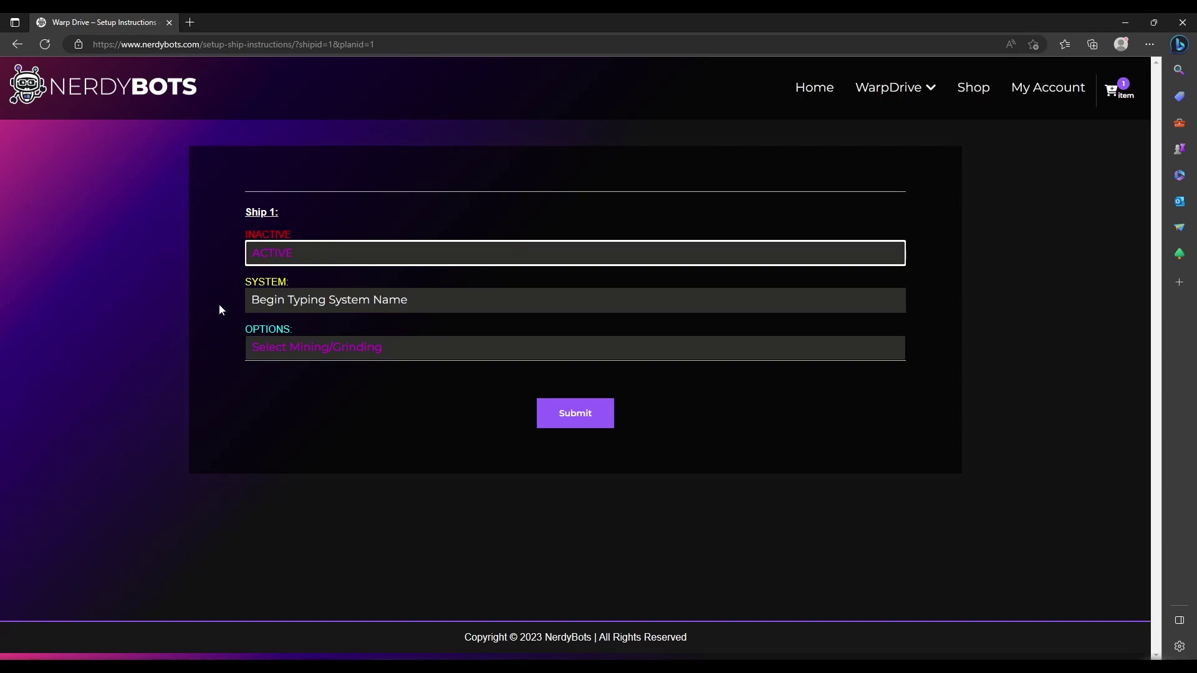
left_click(320, 304)
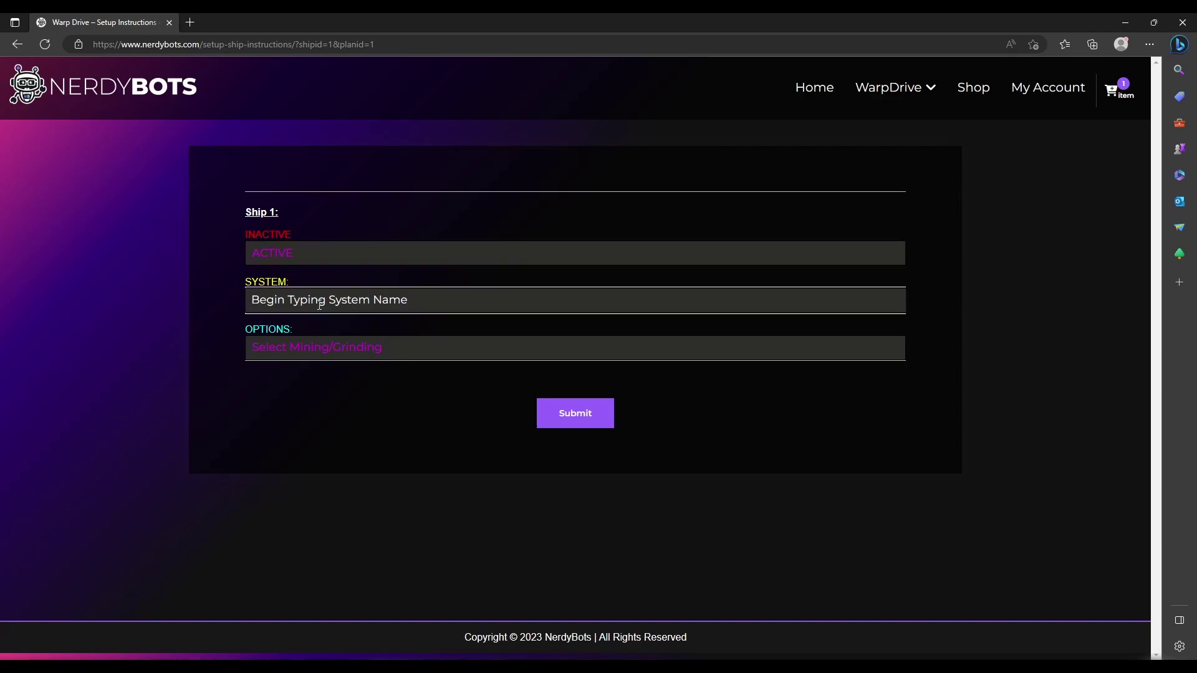
type("ad")
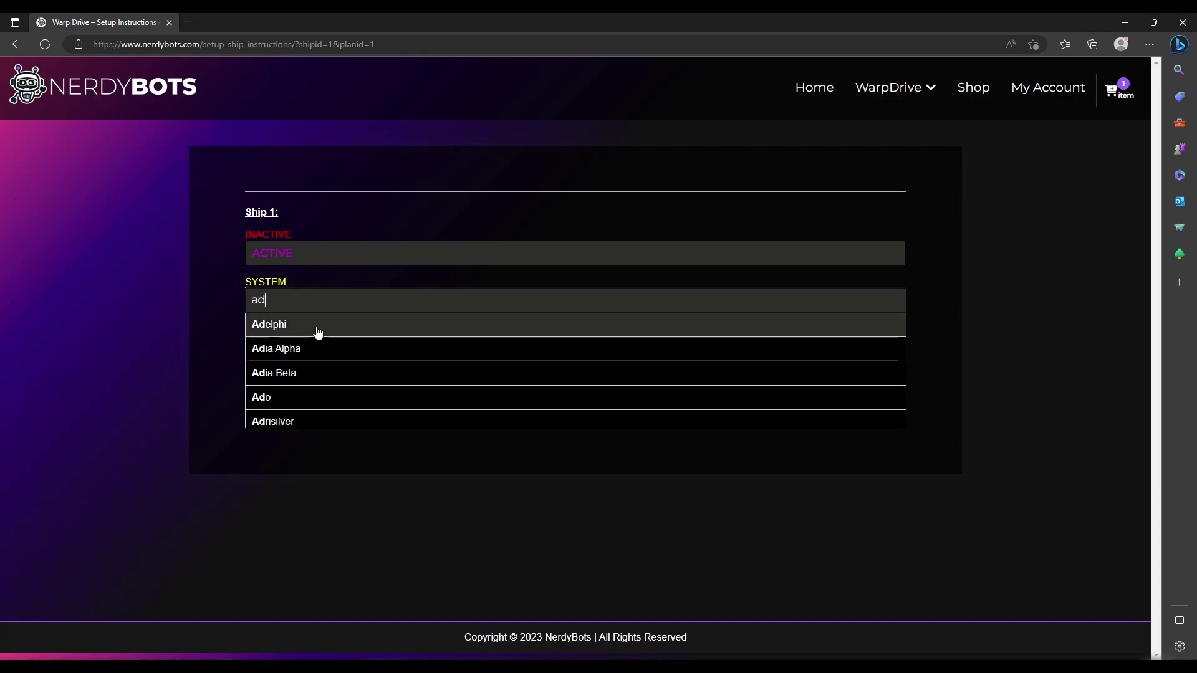
left_click(318, 331)
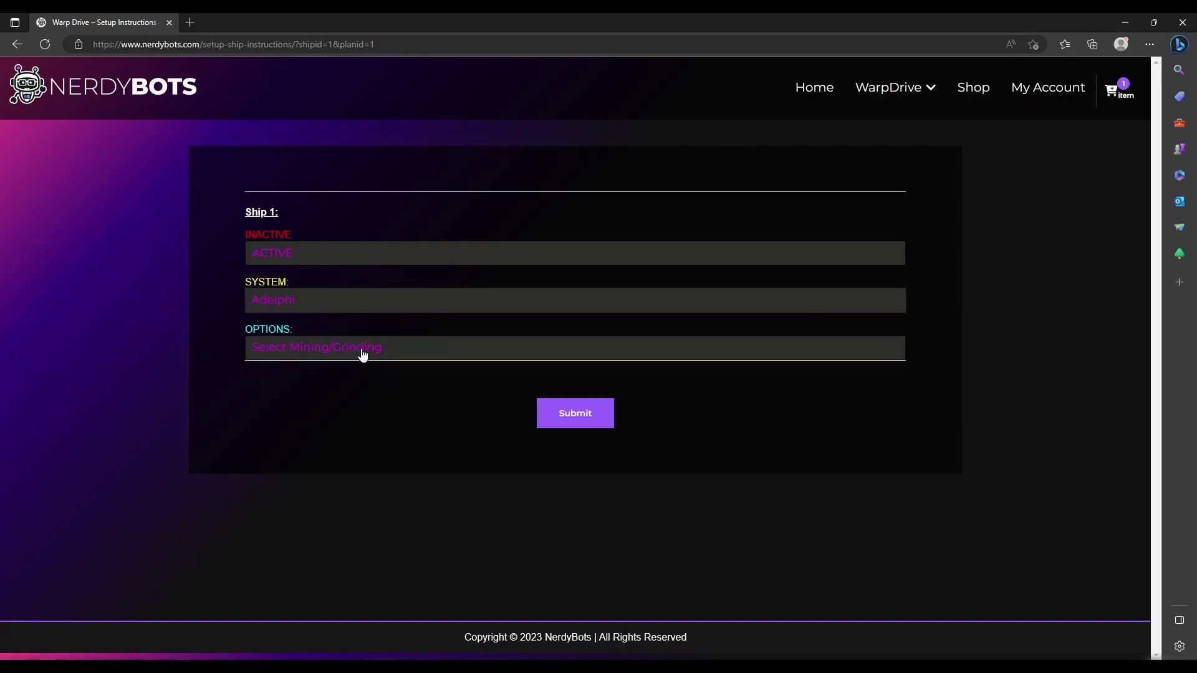
Set Ship 1 to Grinding against Swarm hostiles, targeting only Interceptors.
left_click(363, 354)
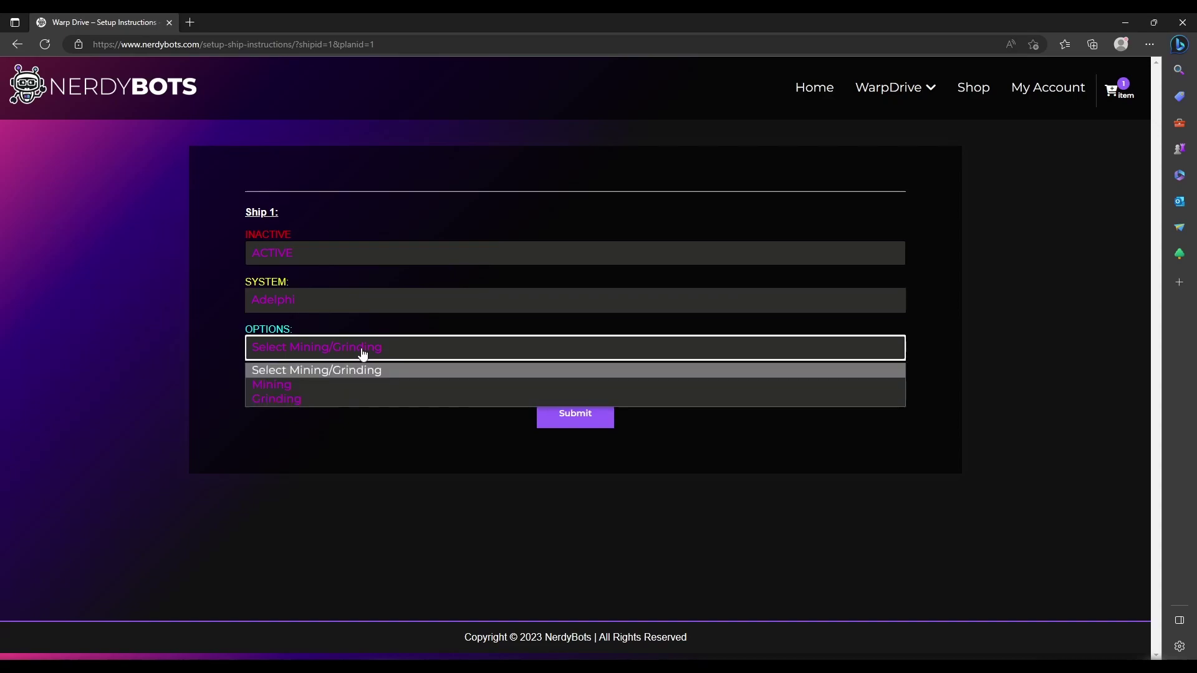
left_click(336, 399)
left_click(336, 391)
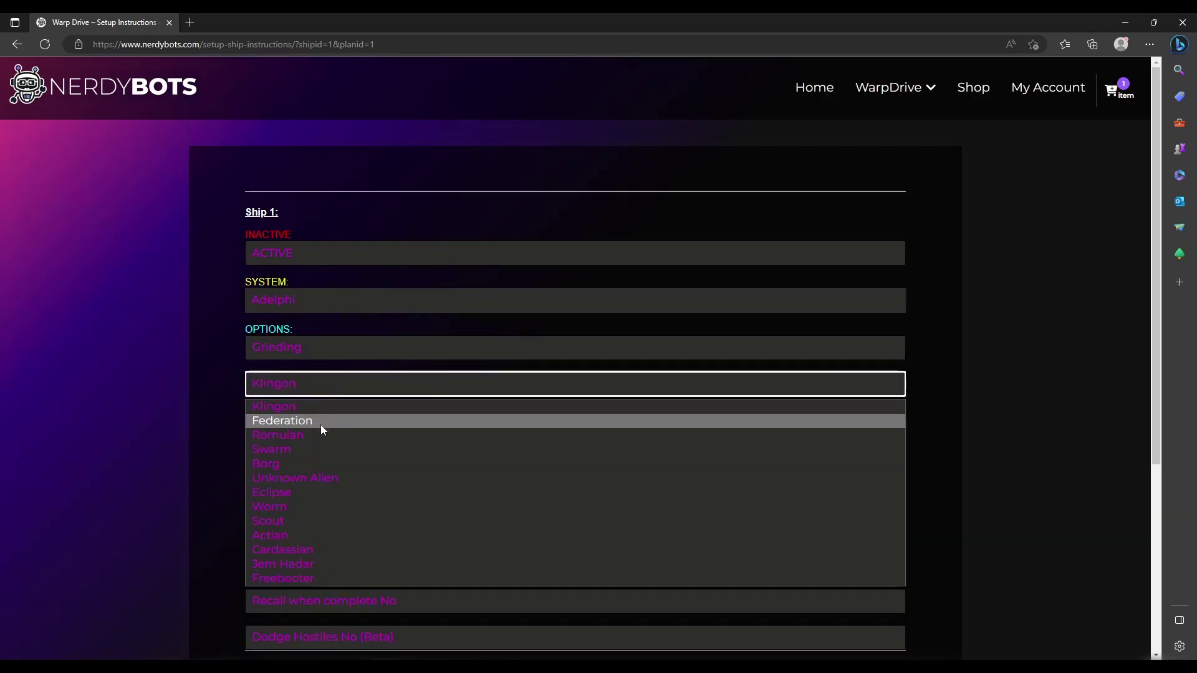
left_click(312, 450)
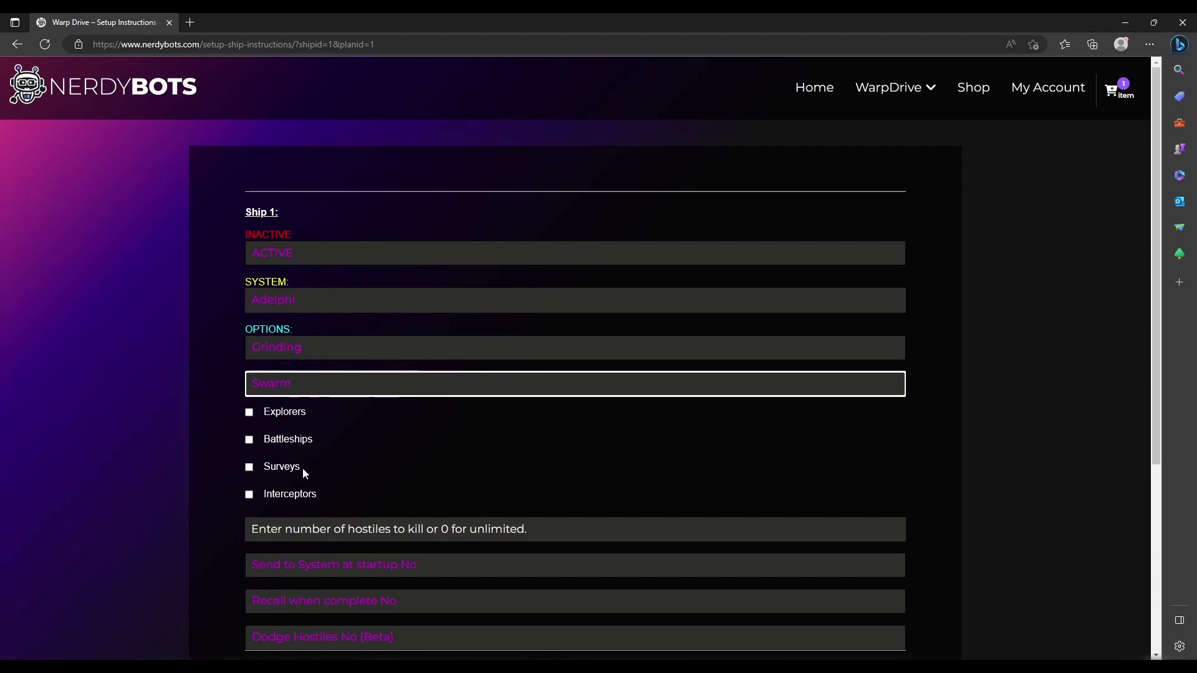
left_click(250, 495)
Set Ship 1's number of hostiles to kill to 55.
scroll(208, 501, "down", 1)
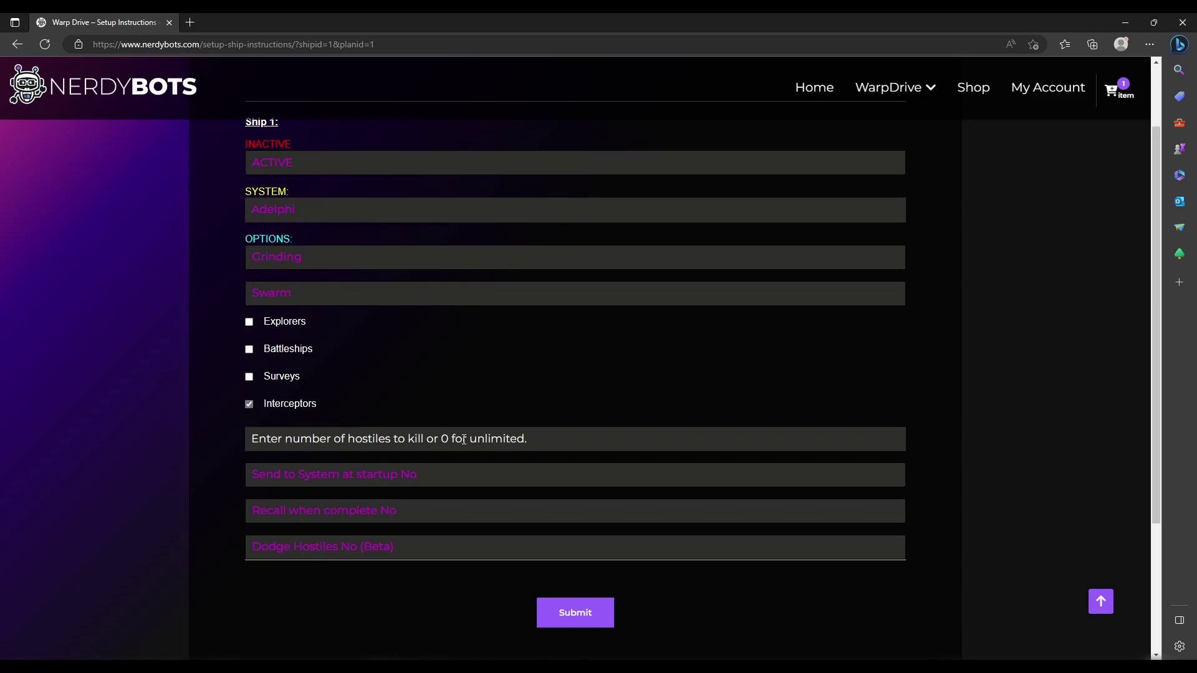
left_click(465, 443)
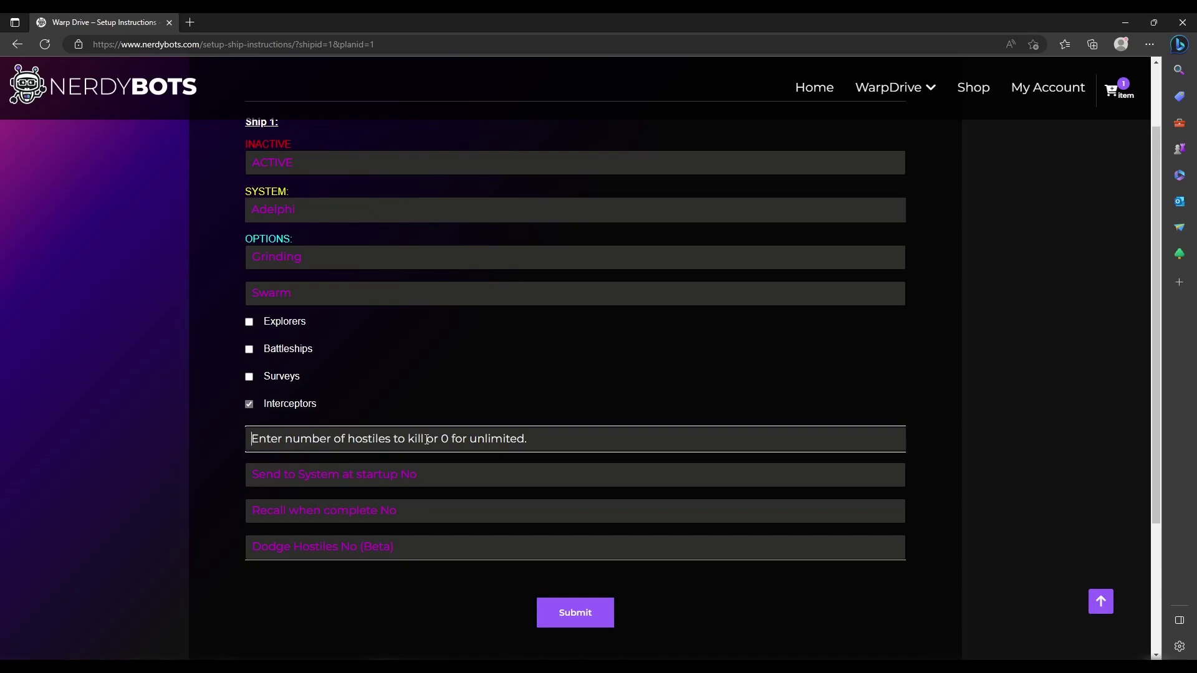
type("55")
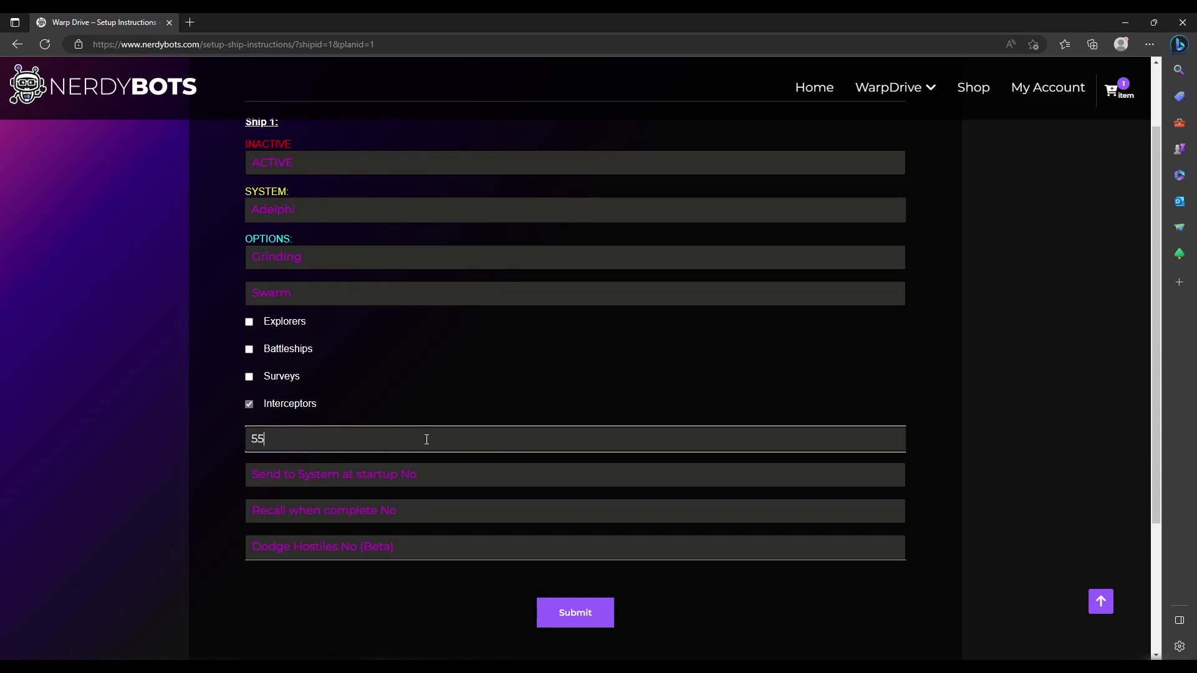
Set Ship 1's Send to System at startup option to Yes and submit the ship instructions.
left_click(298, 482)
left_click(298, 482)
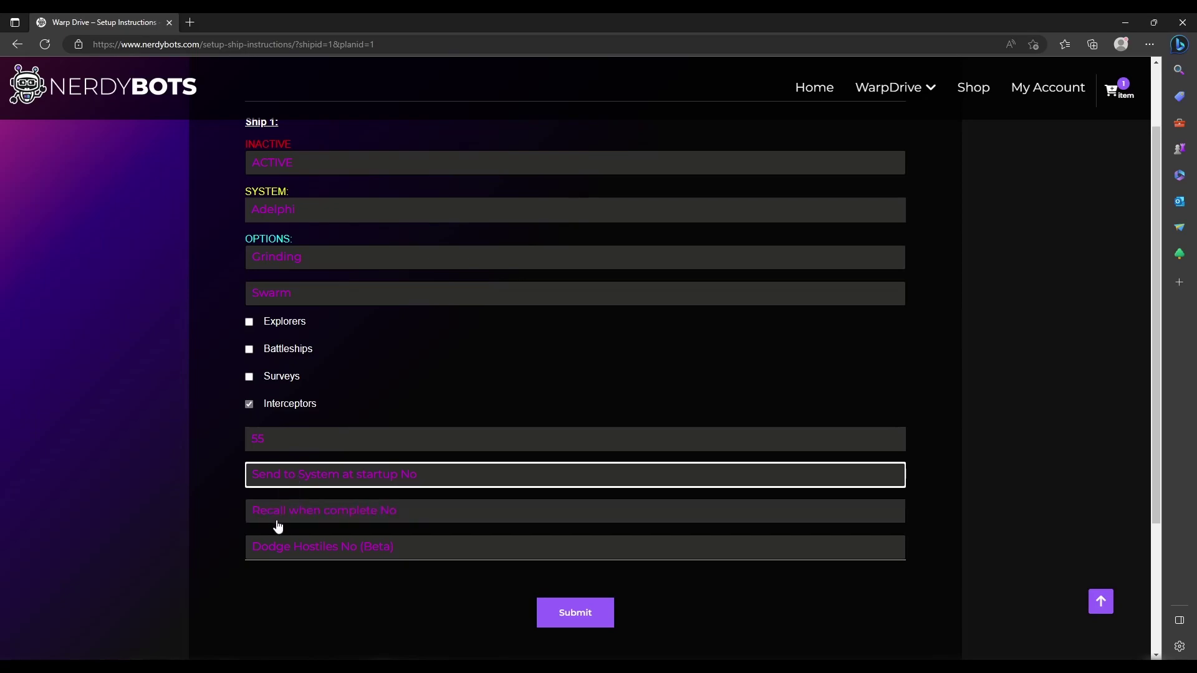
left_click(304, 486)
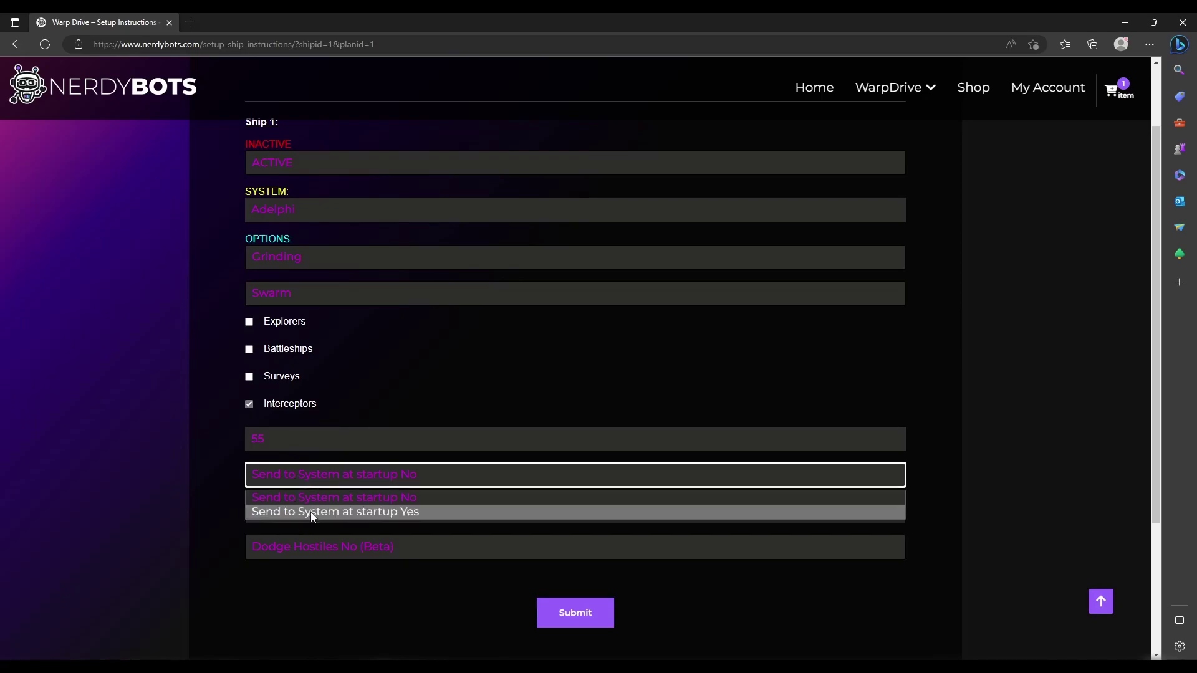
left_click(311, 511)
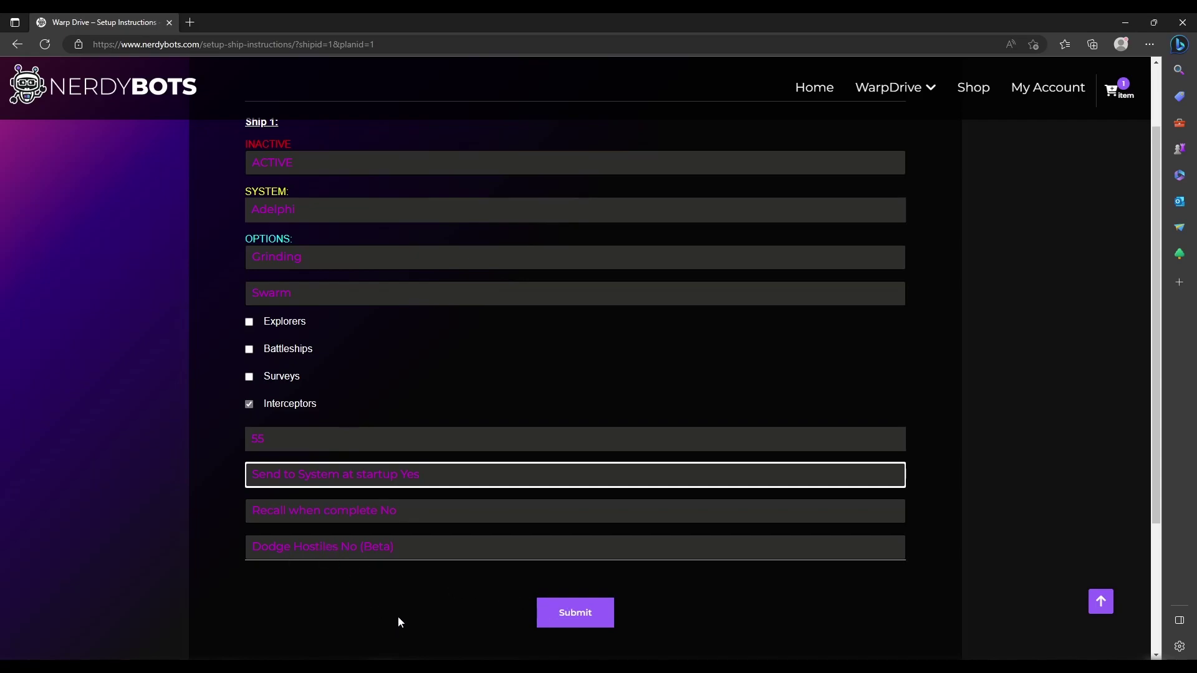
left_click(578, 617)
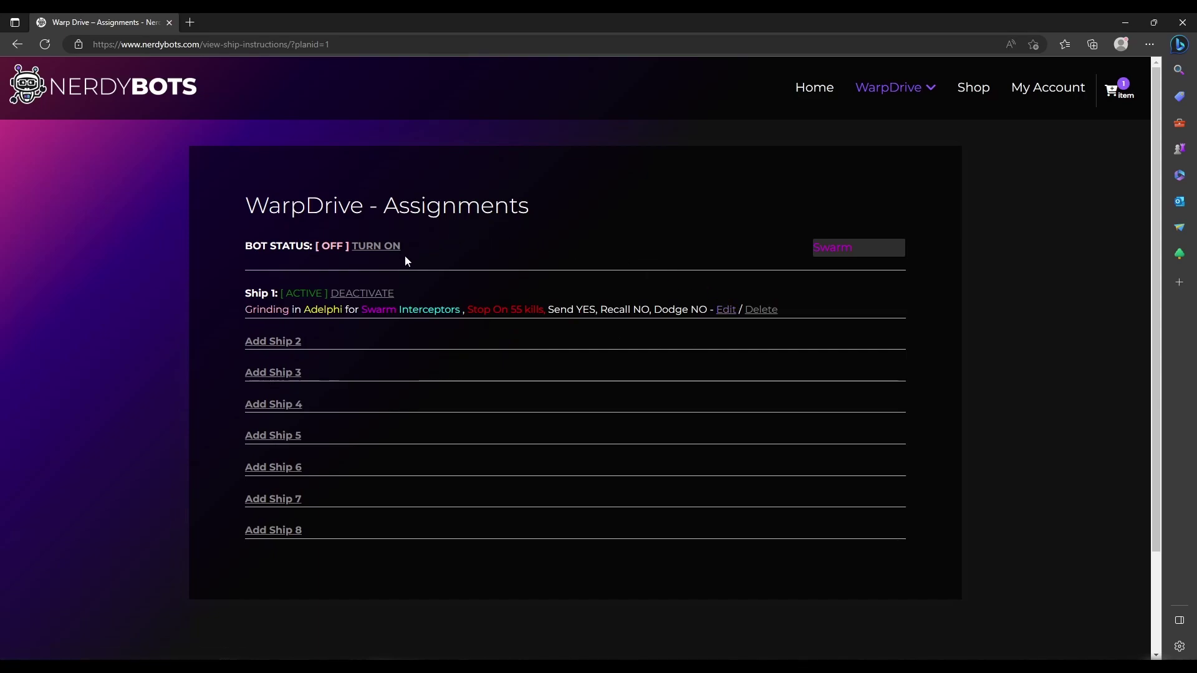
On the WarpDrive Plans page, name the new plan GasMining, give it priority 1, and save the plans.
mouse_move(873, 94)
left_click(888, 122)
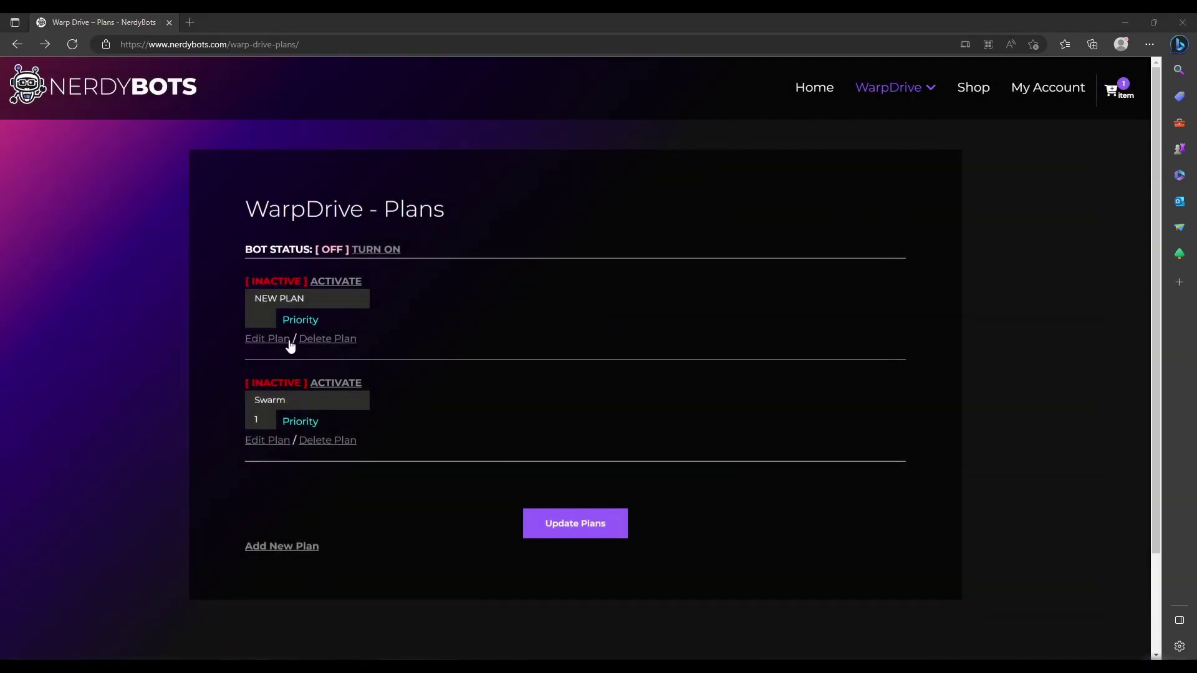
left_click_drag(341, 301, 211, 287)
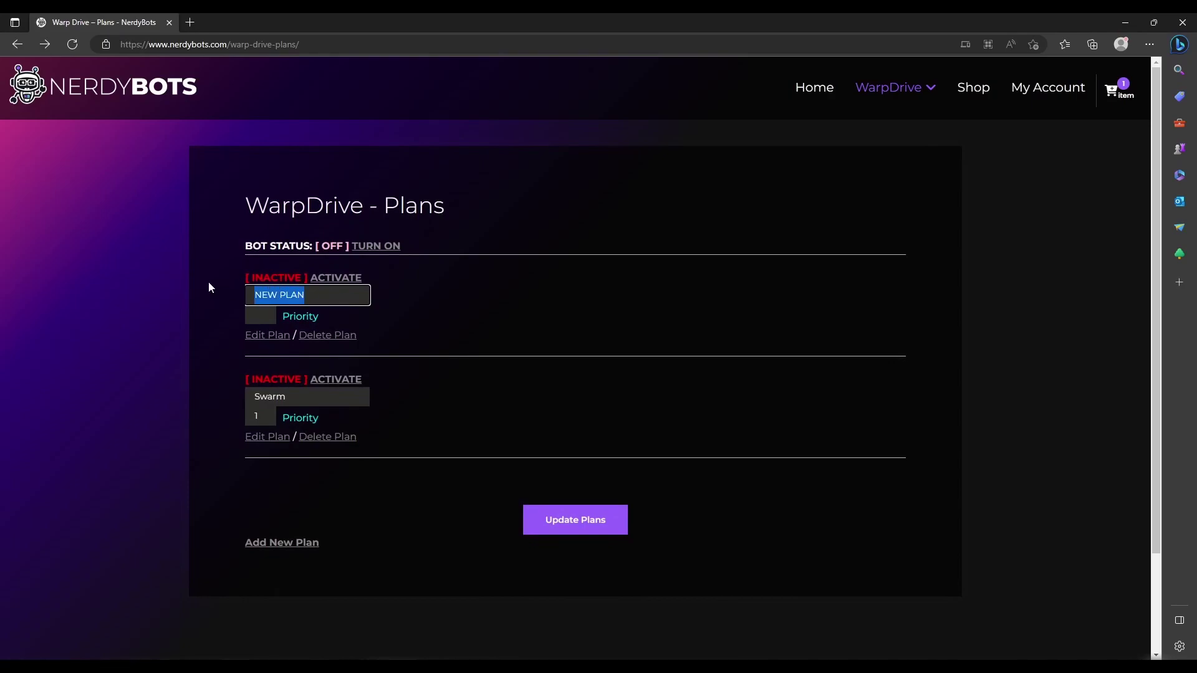
type("GasMi")
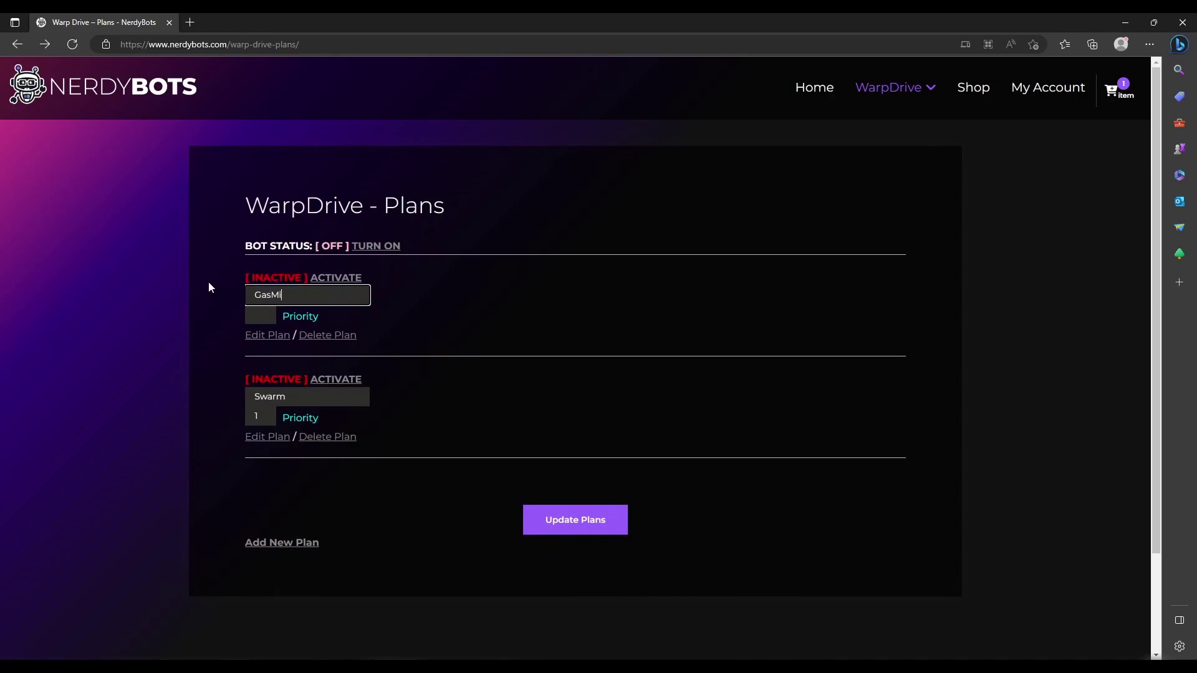
type("ning")
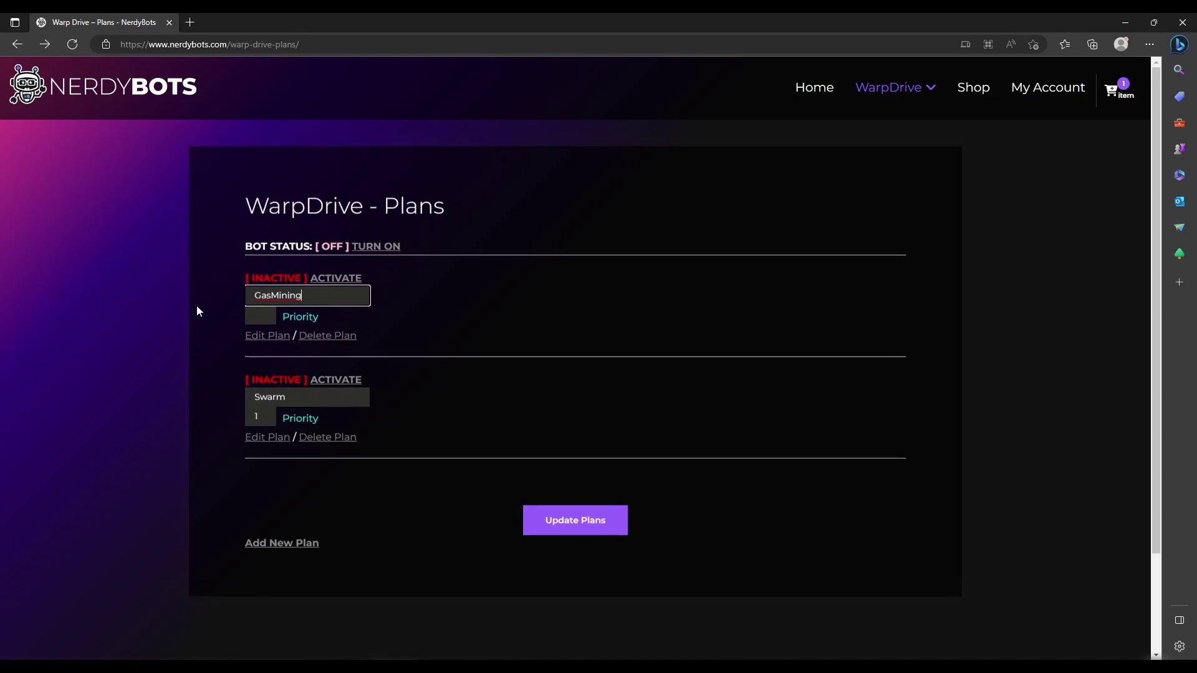
left_click(259, 315)
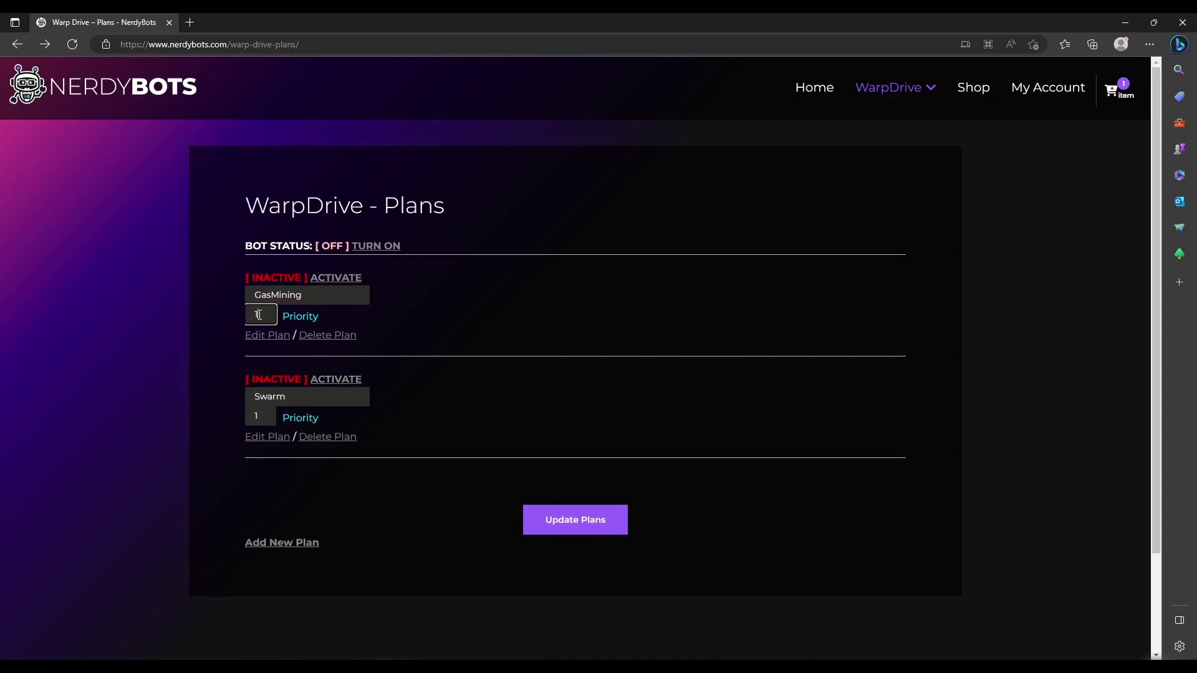
left_click(210, 316)
left_click(547, 521)
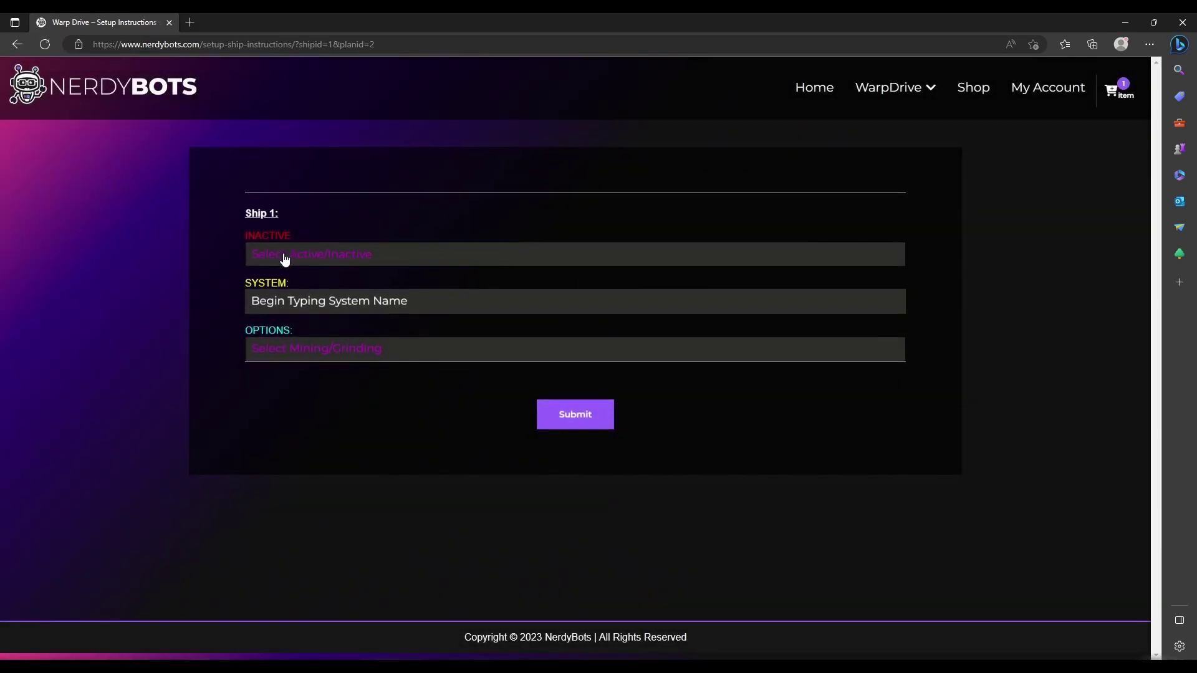
In the GasMining plan, set Ship 1 to ACTIVE and choose Earorfilad as its system.
left_click(284, 259)
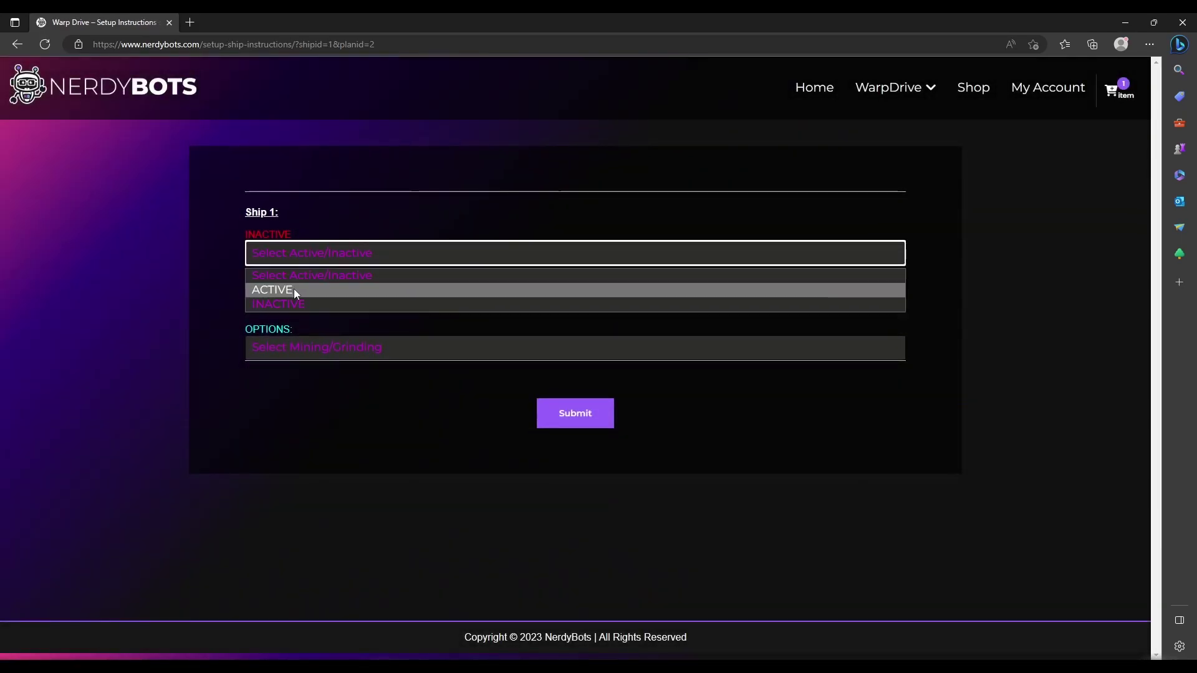
left_click(294, 290)
left_click(282, 305)
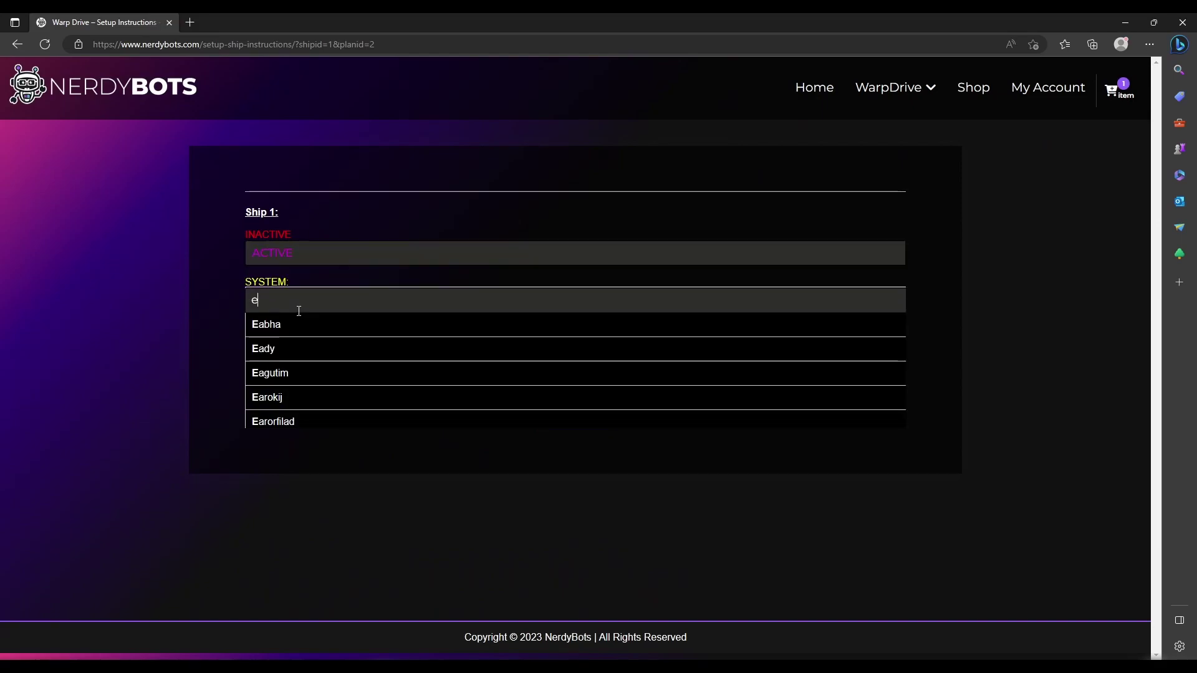
type("ear")
left_click(335, 353)
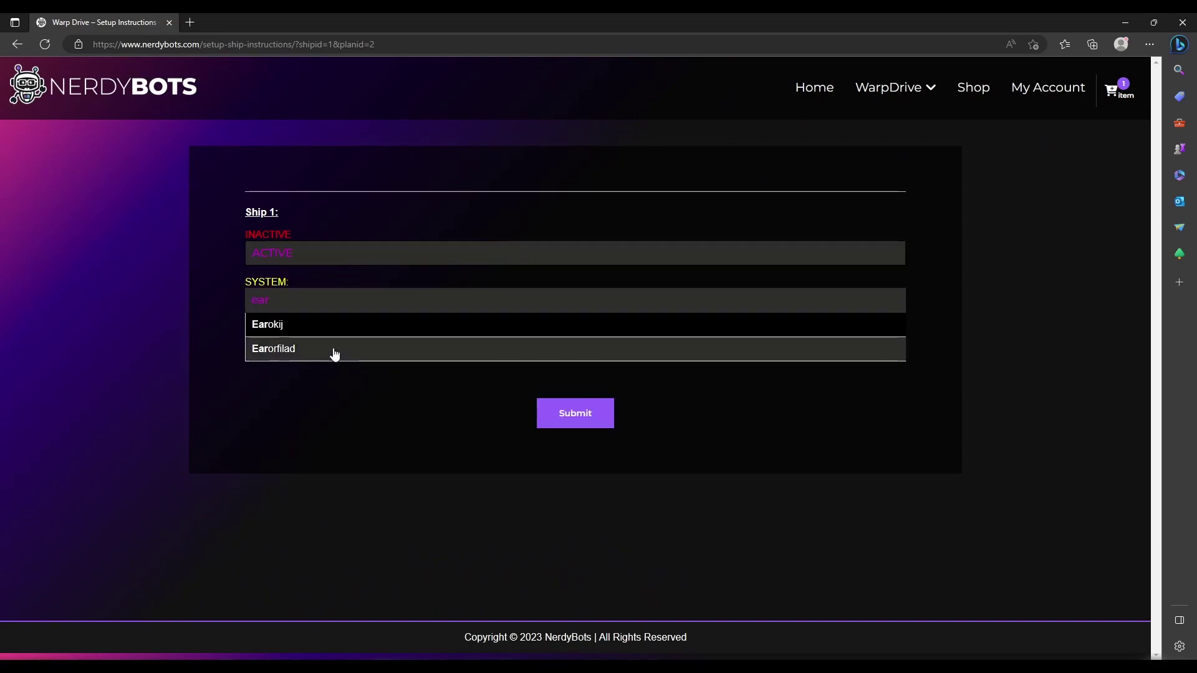
Set Ship 1 to Mining for Gas with OPC turned off and submit its instructions.
left_click(302, 359)
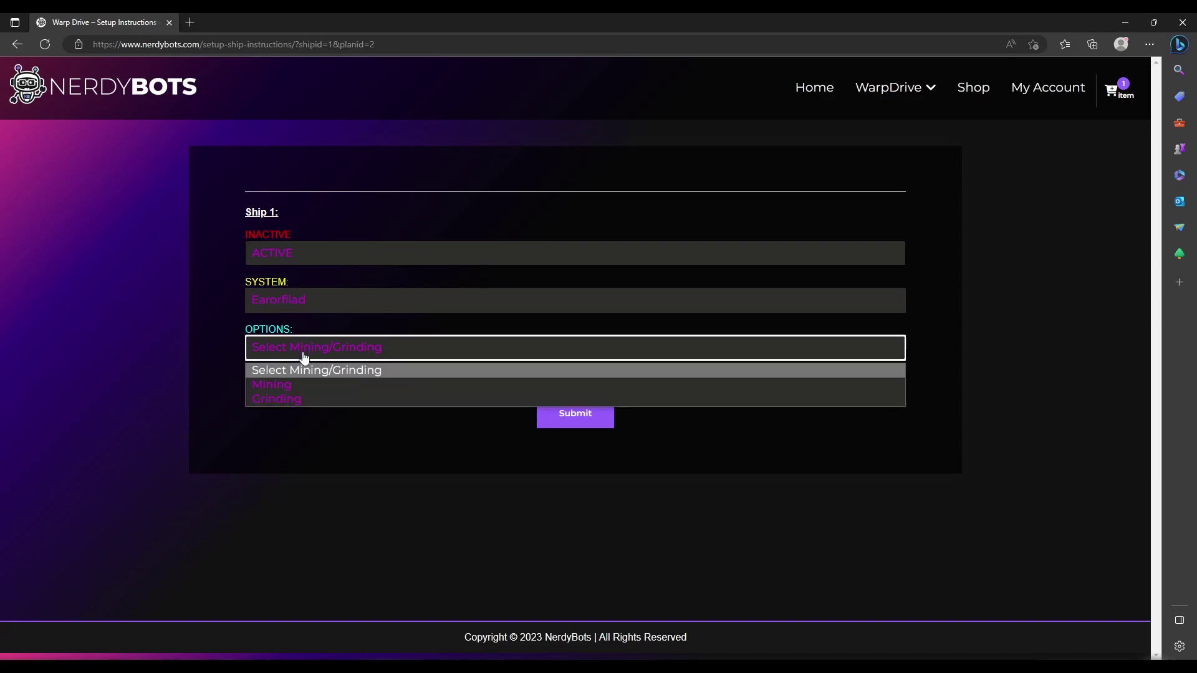
left_click(290, 384)
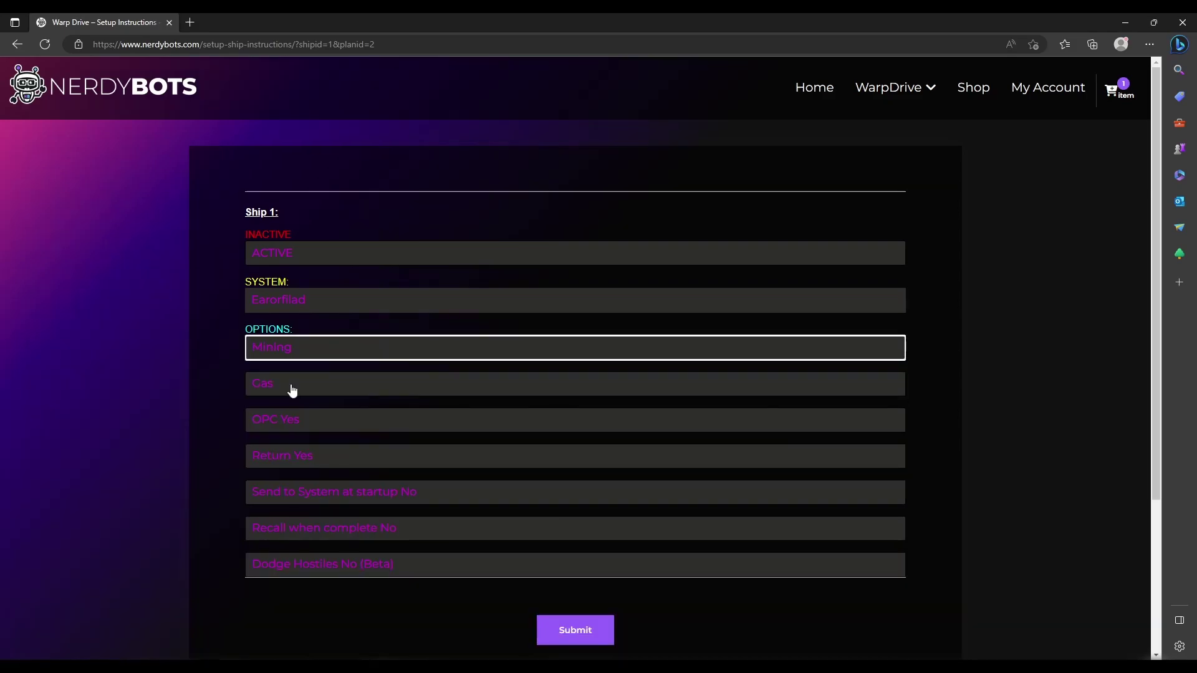
left_click(249, 383)
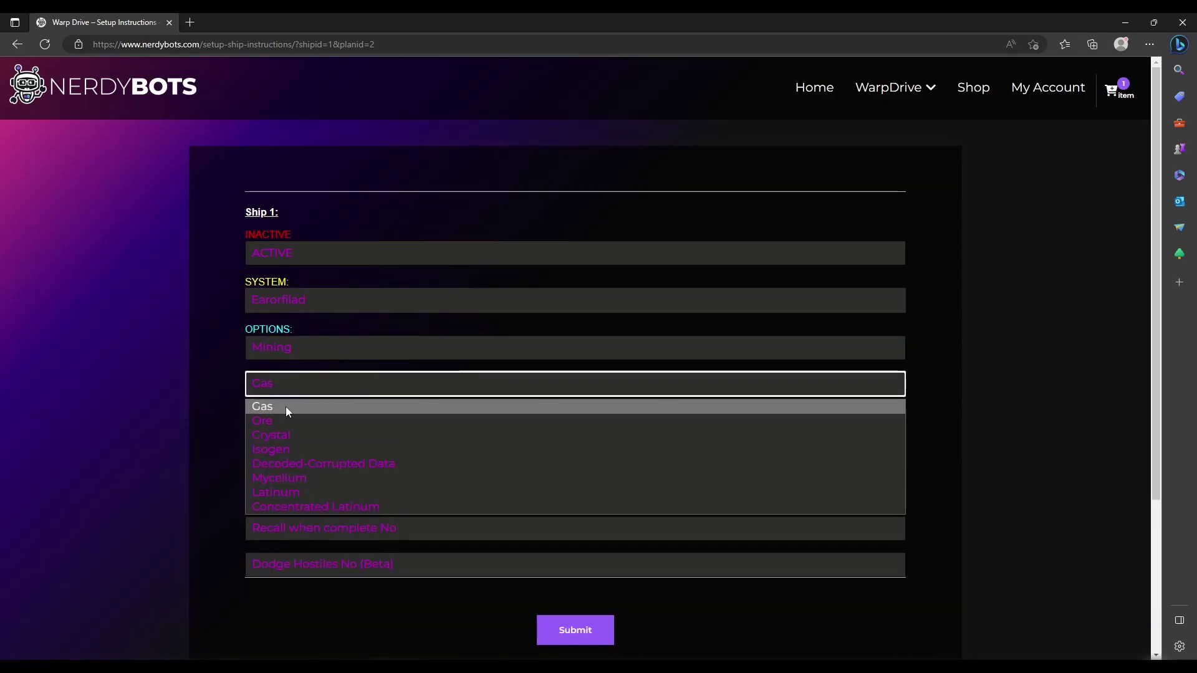
left_click(285, 407)
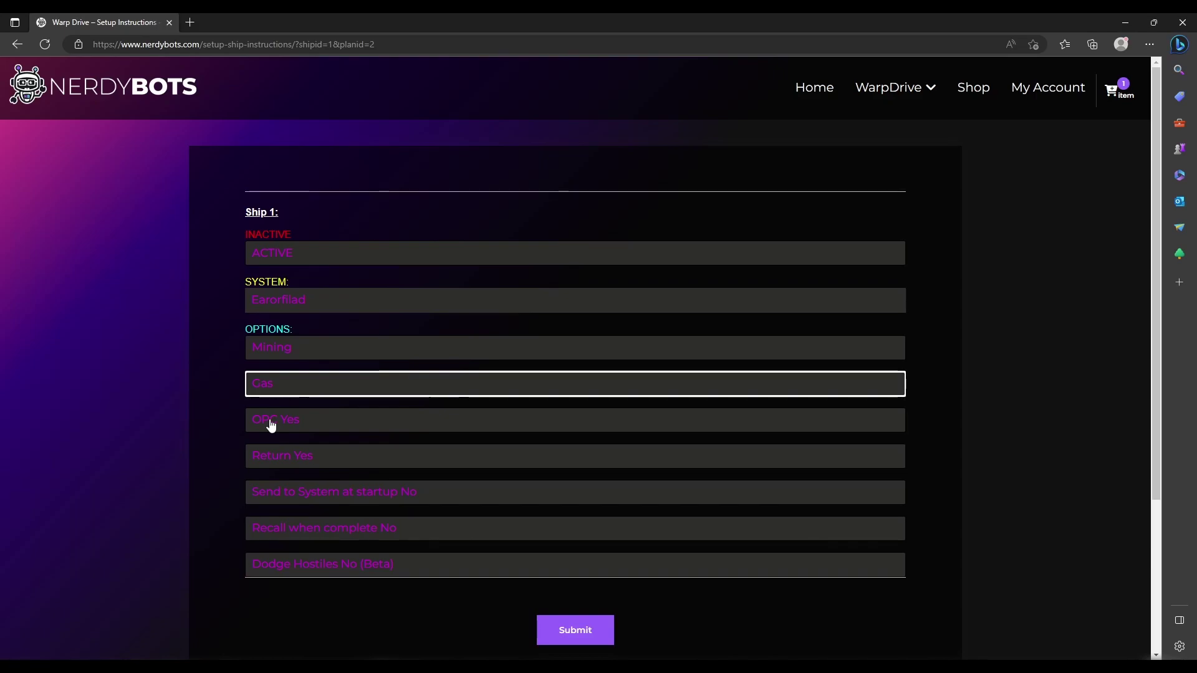
left_click(270, 426)
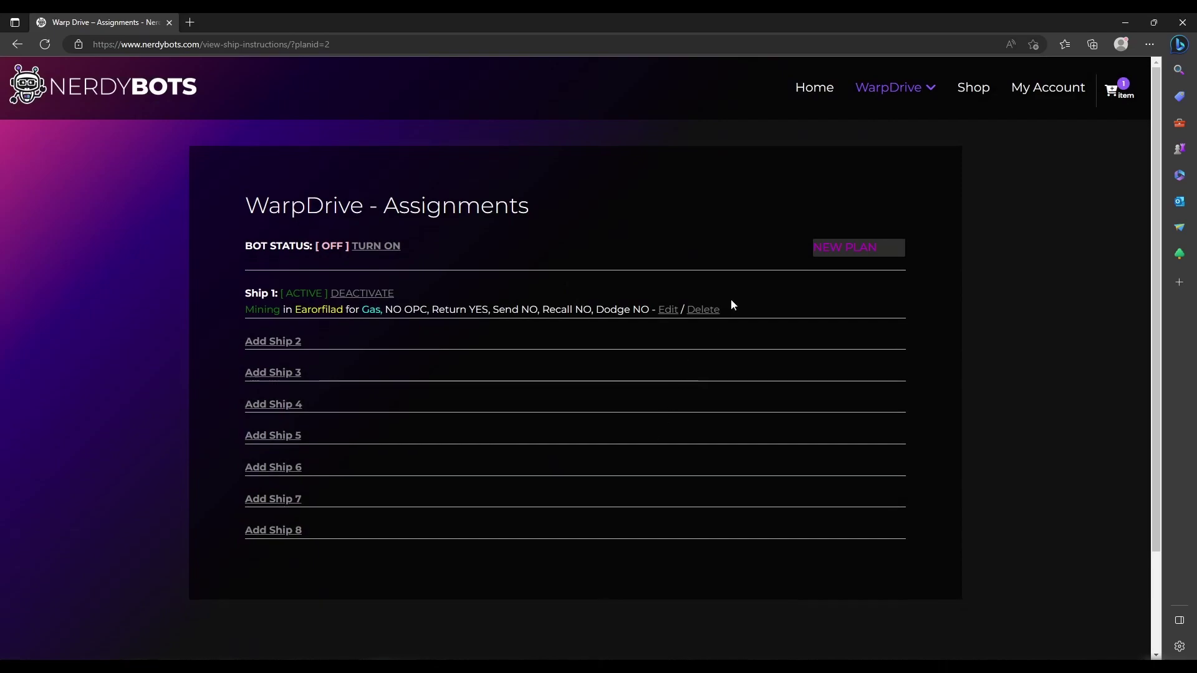
Activate the Swarm plan on the WarpDrive Plans page, and start monitoring in the Warp Drive desktop app.
left_click(884, 124)
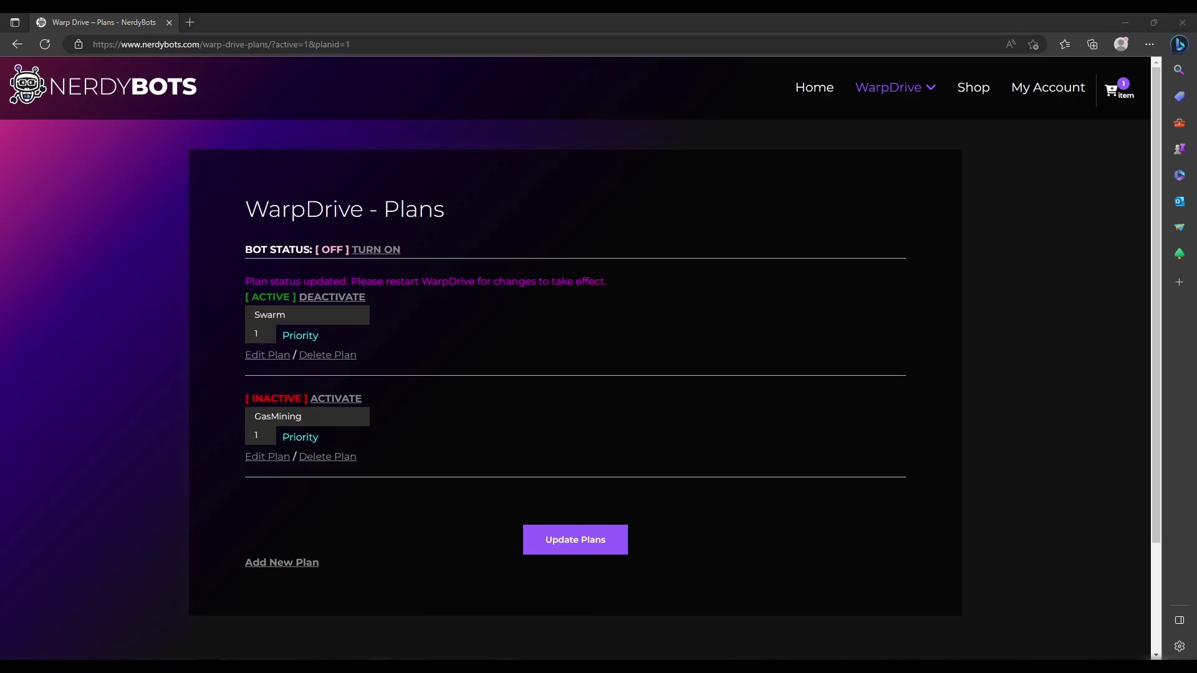
left_click_drag(761, 377, 609, 19)
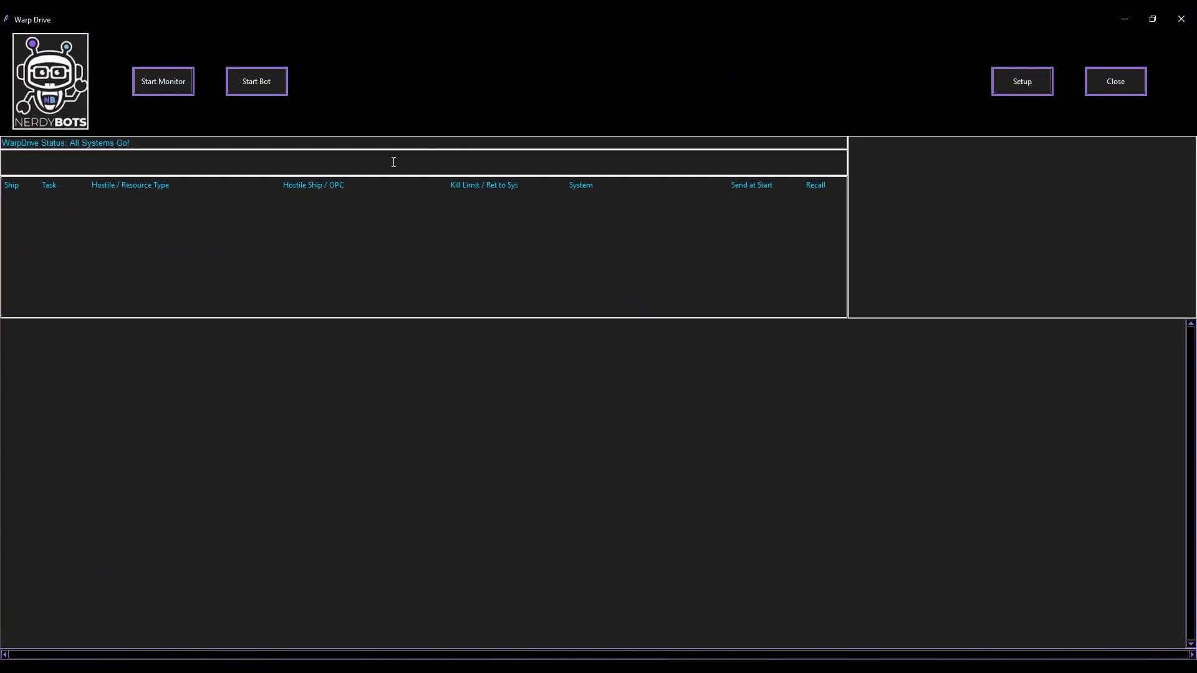
left_click(149, 82)
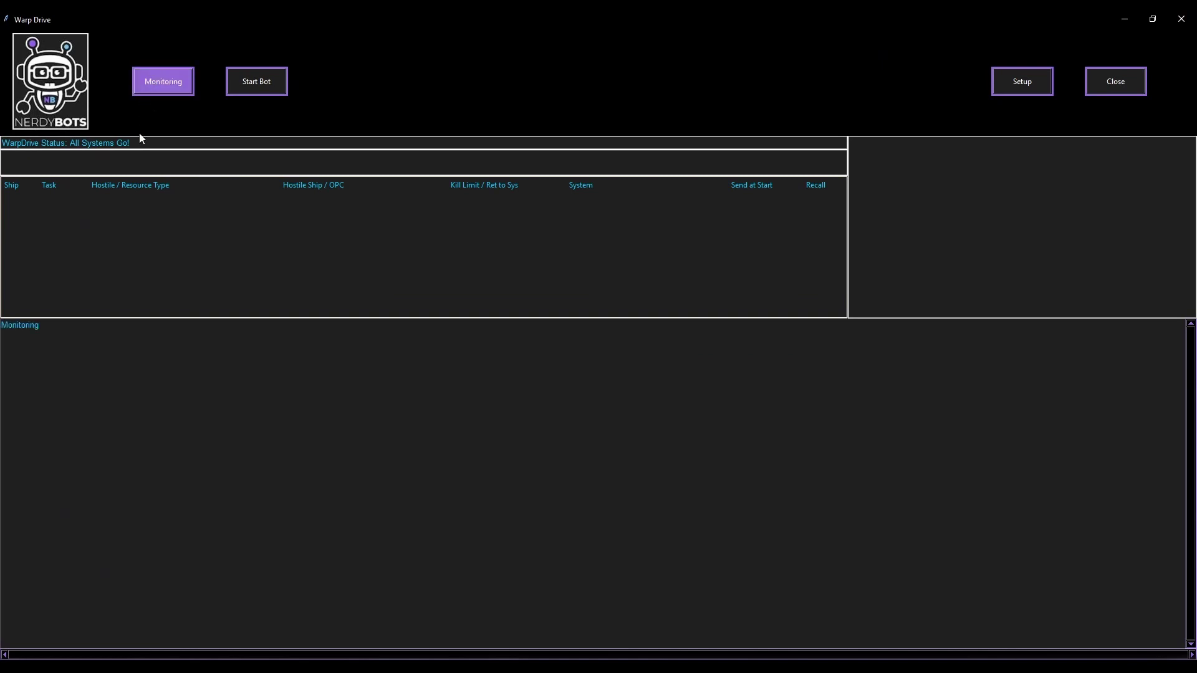
left_click(168, 84)
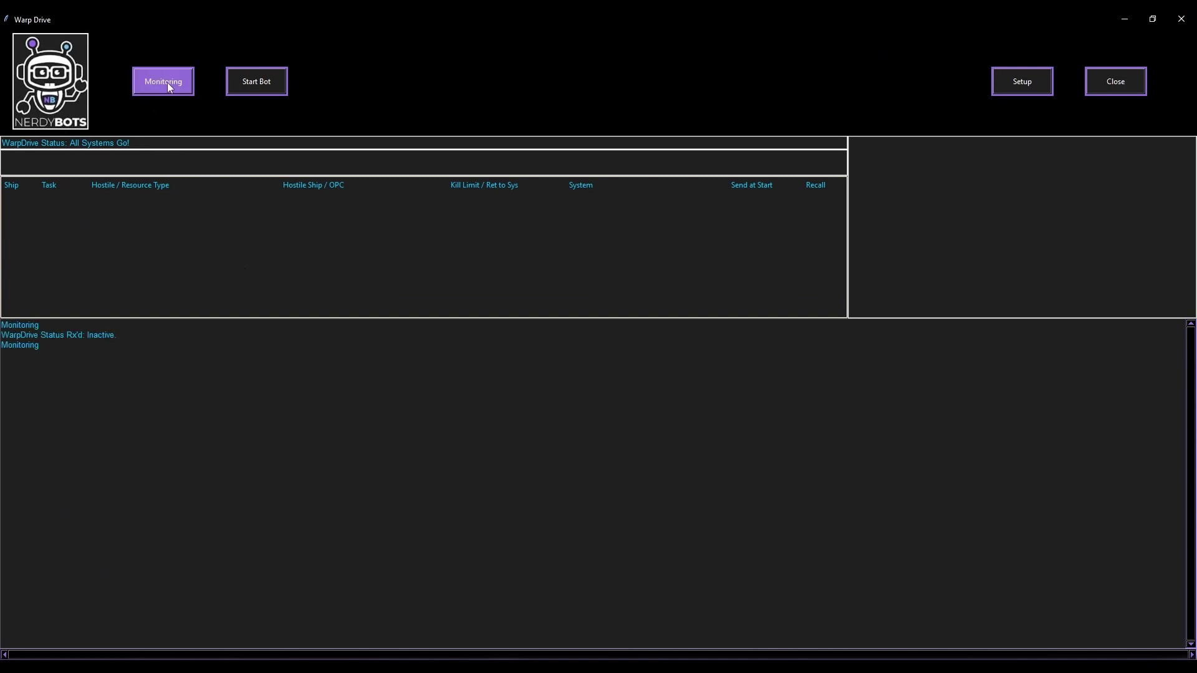
left_click(167, 82)
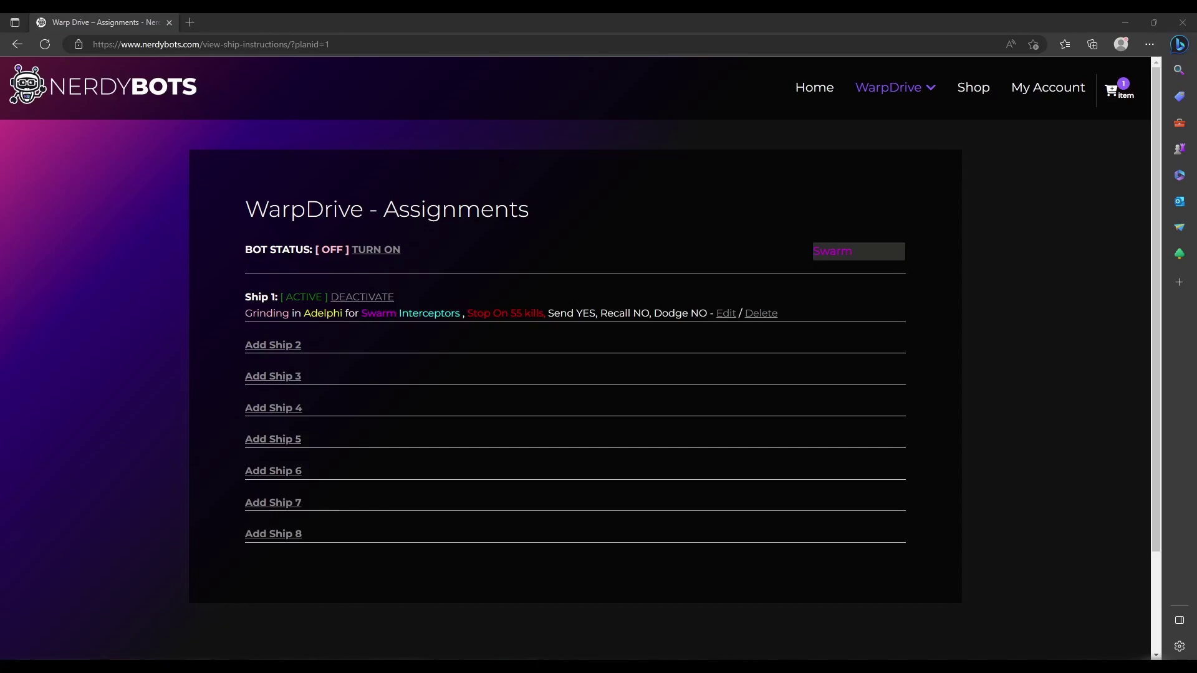
Turn the bot on from the Swarm plan's Assignments page and switch to the Warp Drive desktop app.
scroll(404, 228, "down", 1)
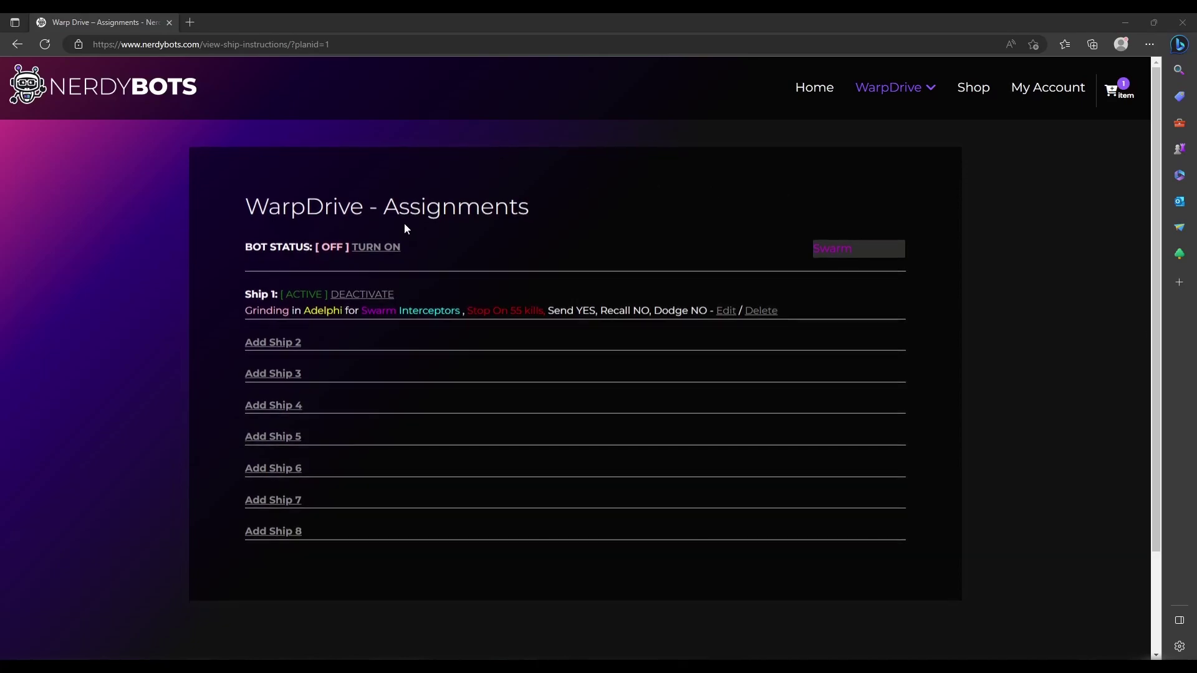
left_click(374, 251)
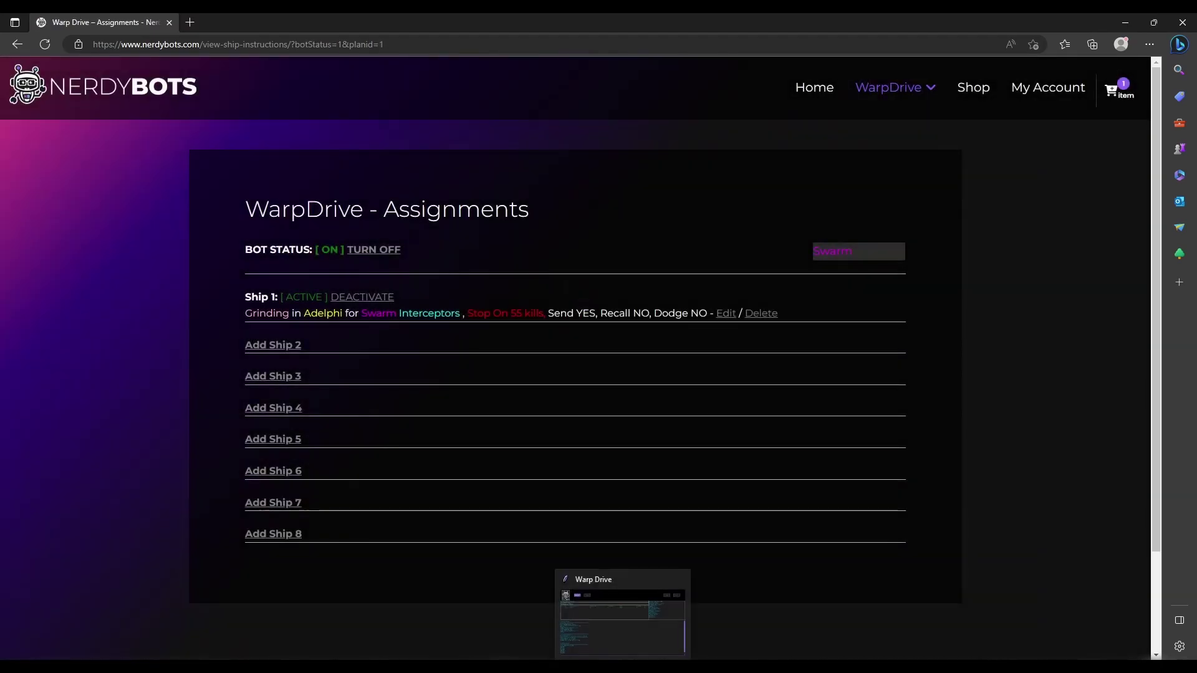
left_click(596, 595)
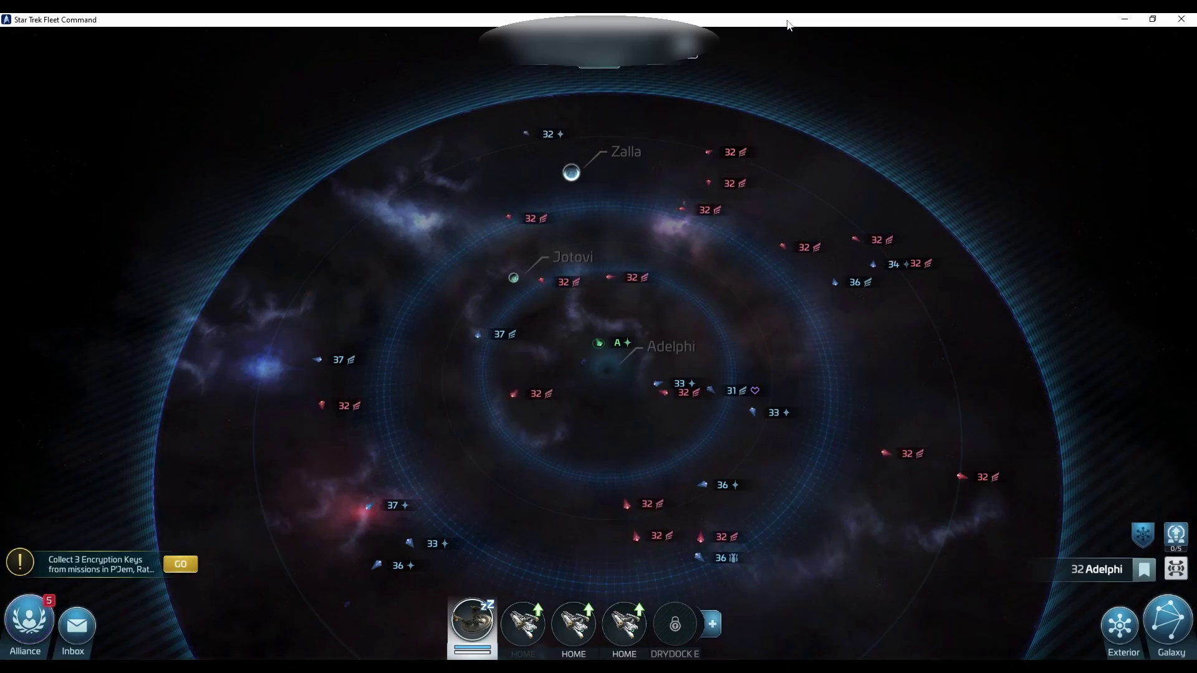
In Star Trek Fleet Command, attack level 32 Swarm Cluster hostiles one after another in the Adelphi system with Ship A.
left_click(616, 275)
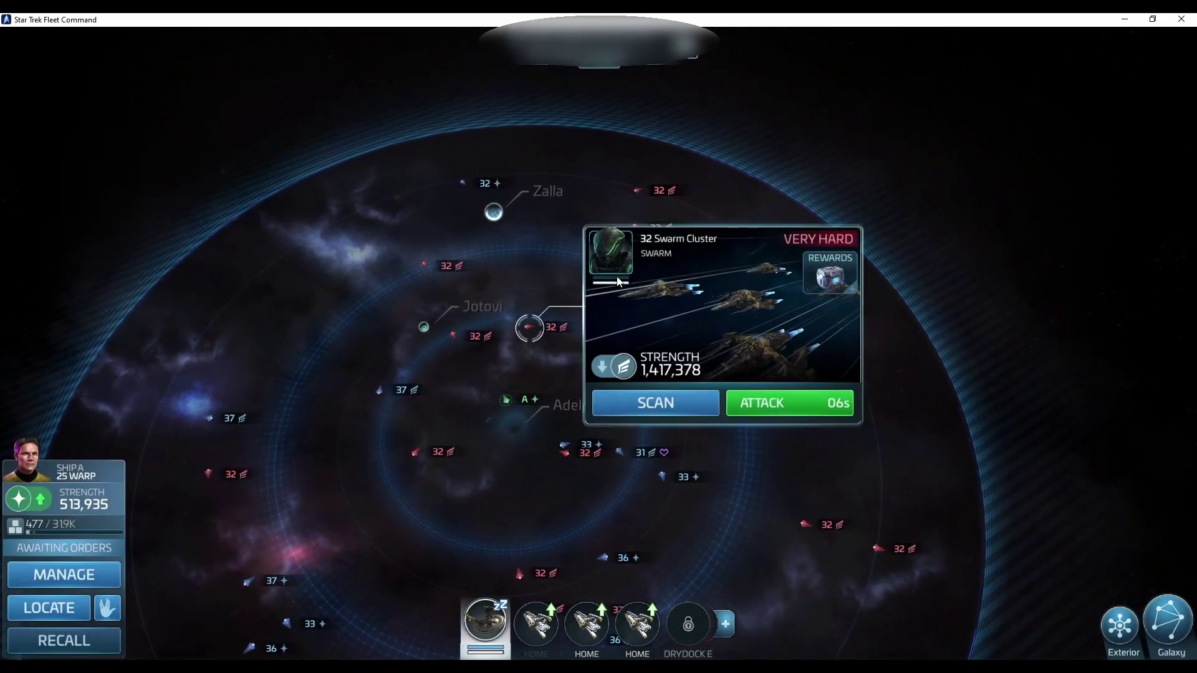
left_click(764, 404)
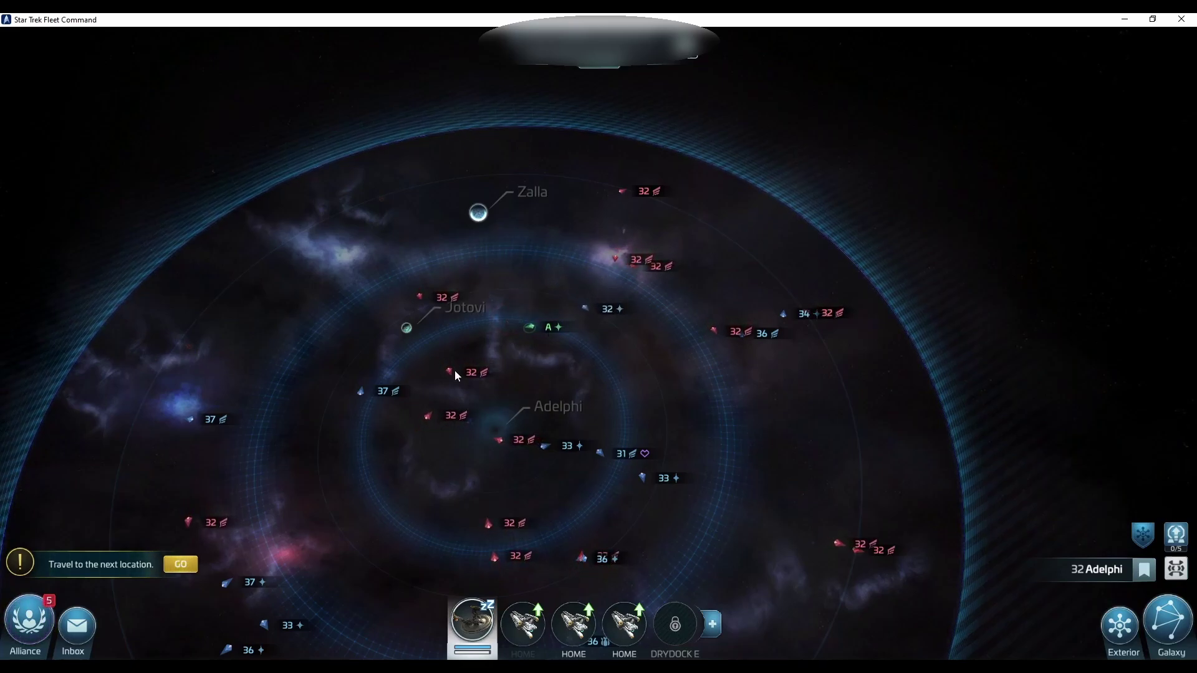
left_click(461, 366)
left_click(762, 403)
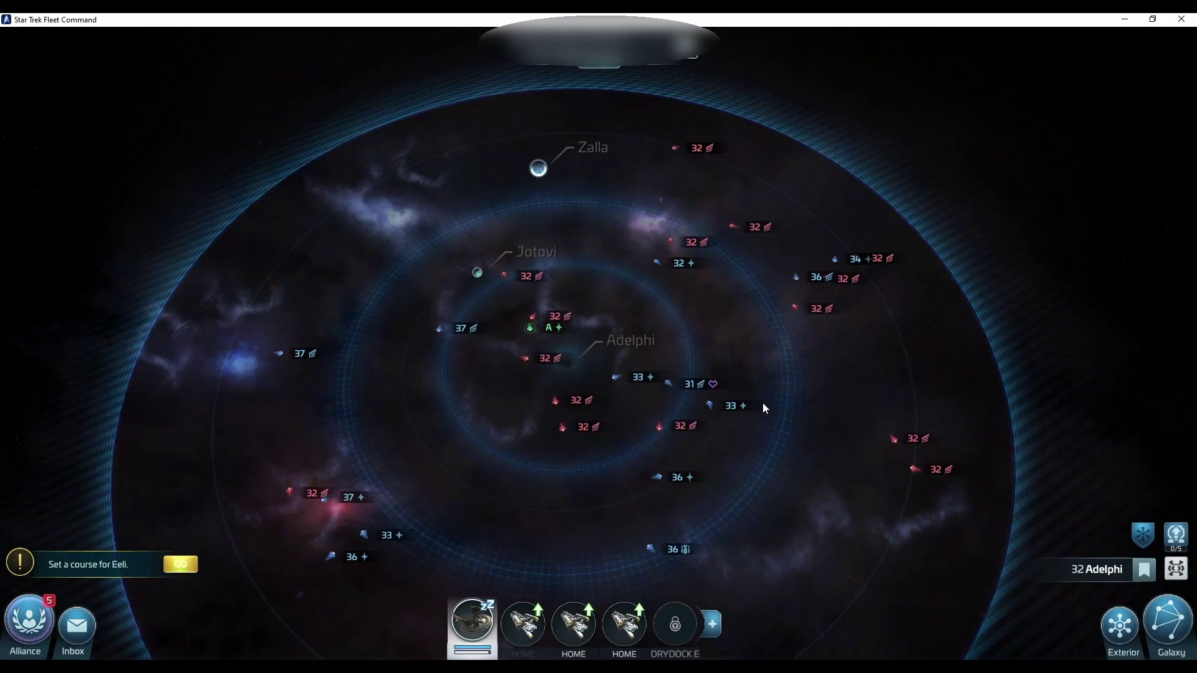
left_click(538, 315)
left_click(539, 316)
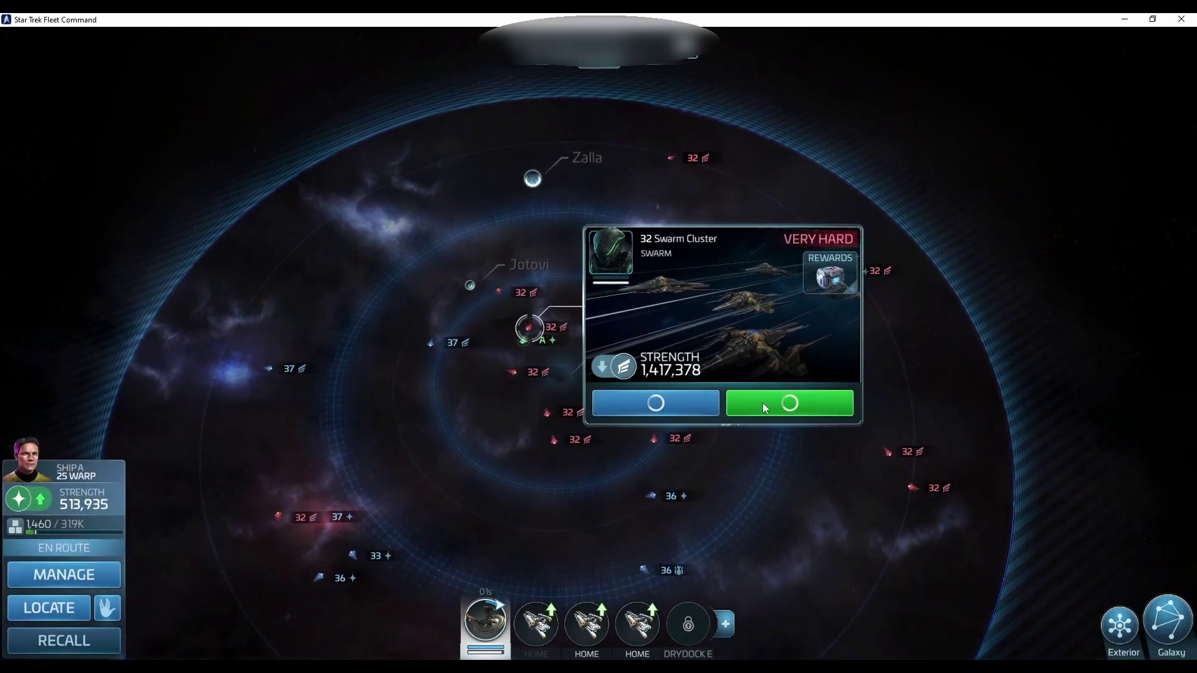
left_click(765, 408)
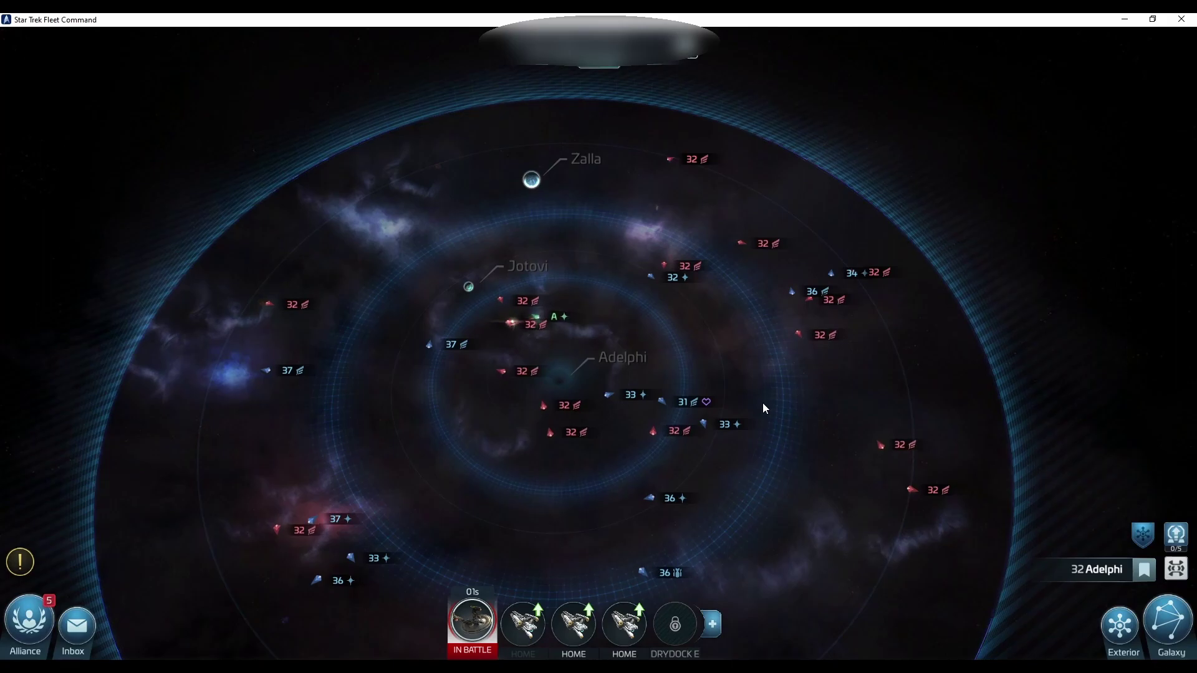
Switch to the Warp Drive desktop app and stop the running bot.
key("alt+Tab")
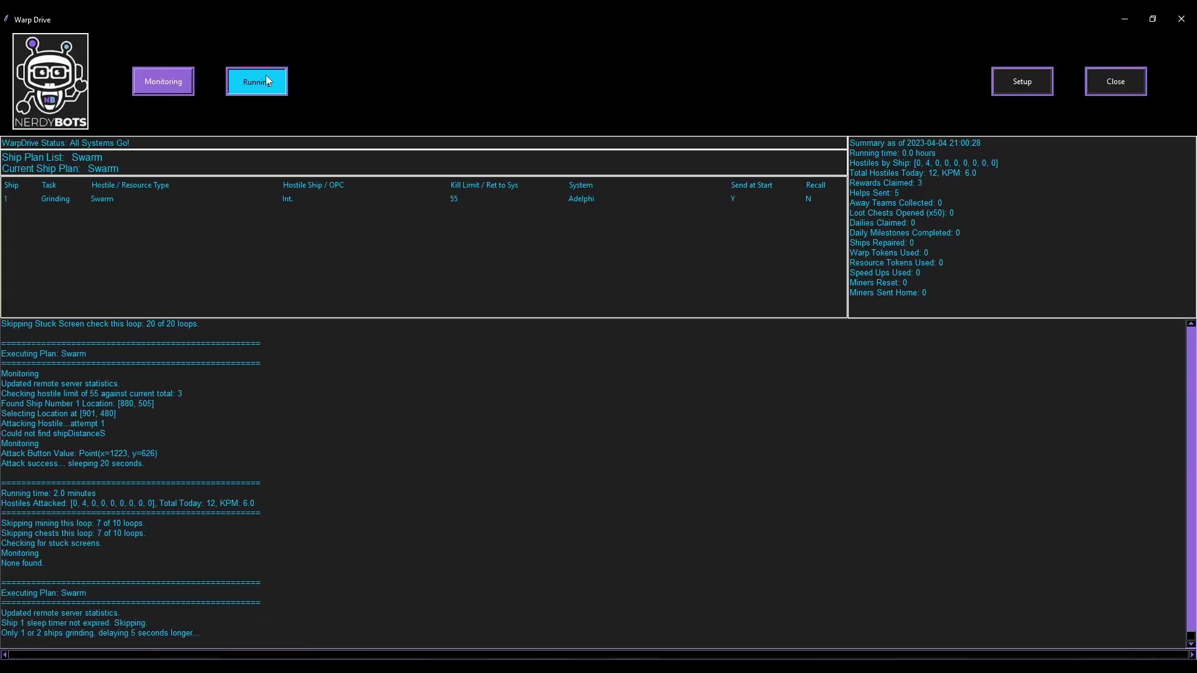
left_click(268, 81)
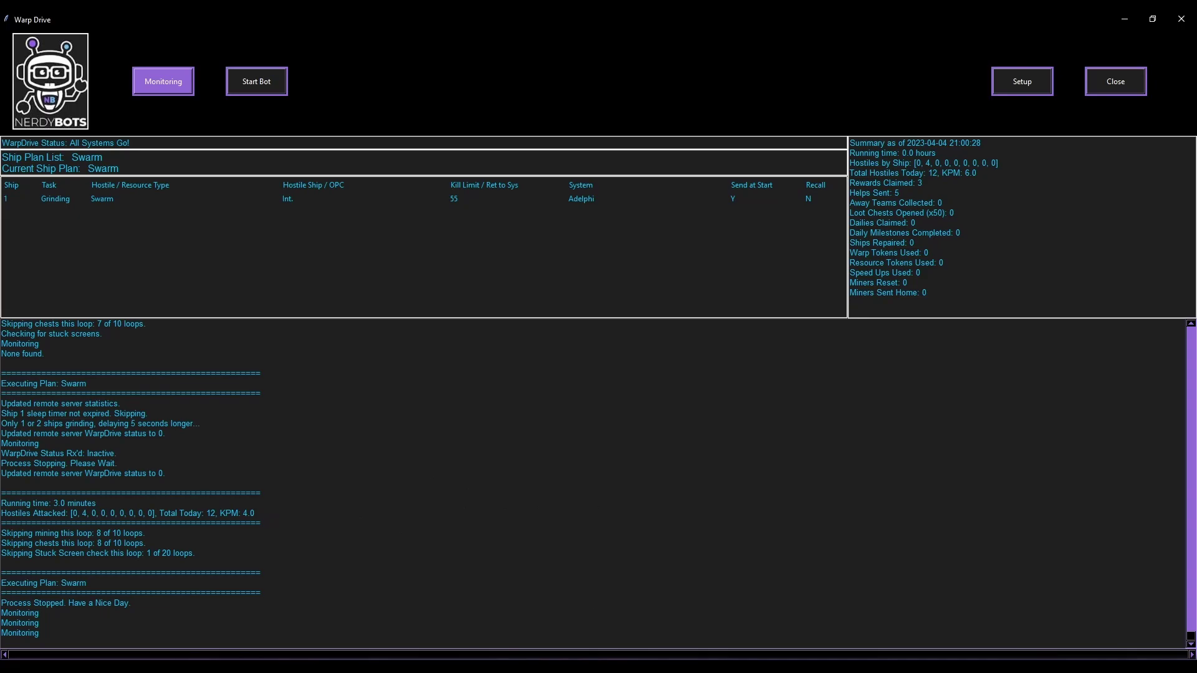
Review the Swarm plan's ship assignments on the WarpDrive website, and switch to the Warp Drive desktop app to check its log.
left_click(536, 630)
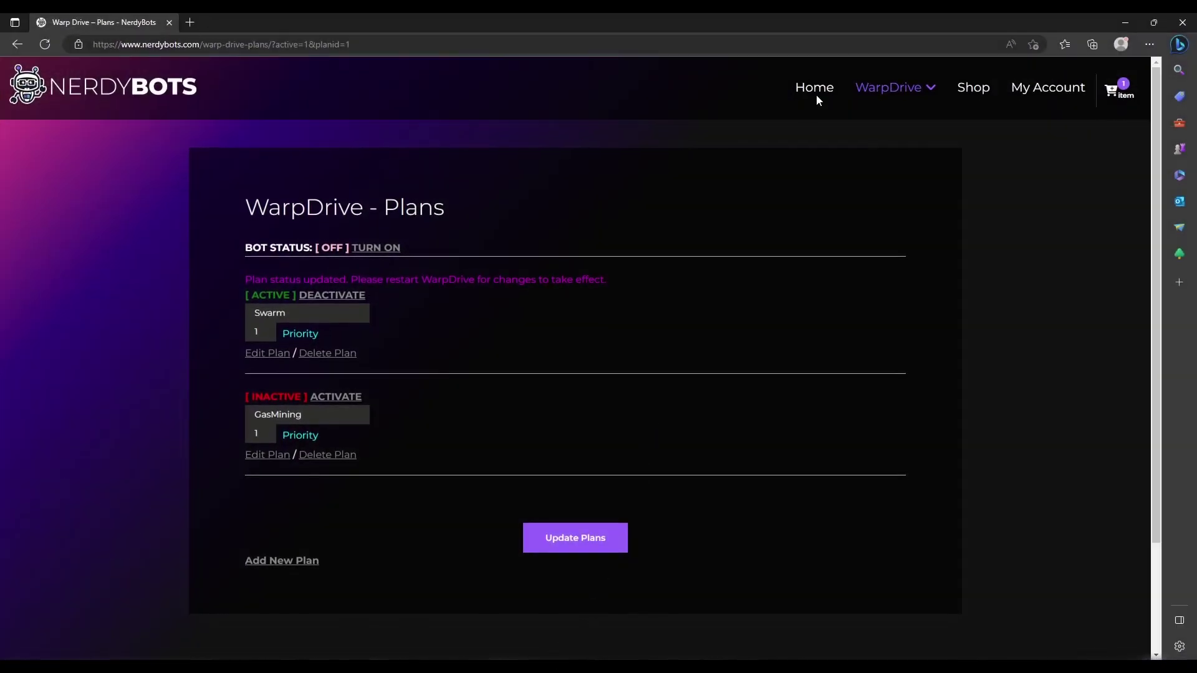
mouse_move(885, 88)
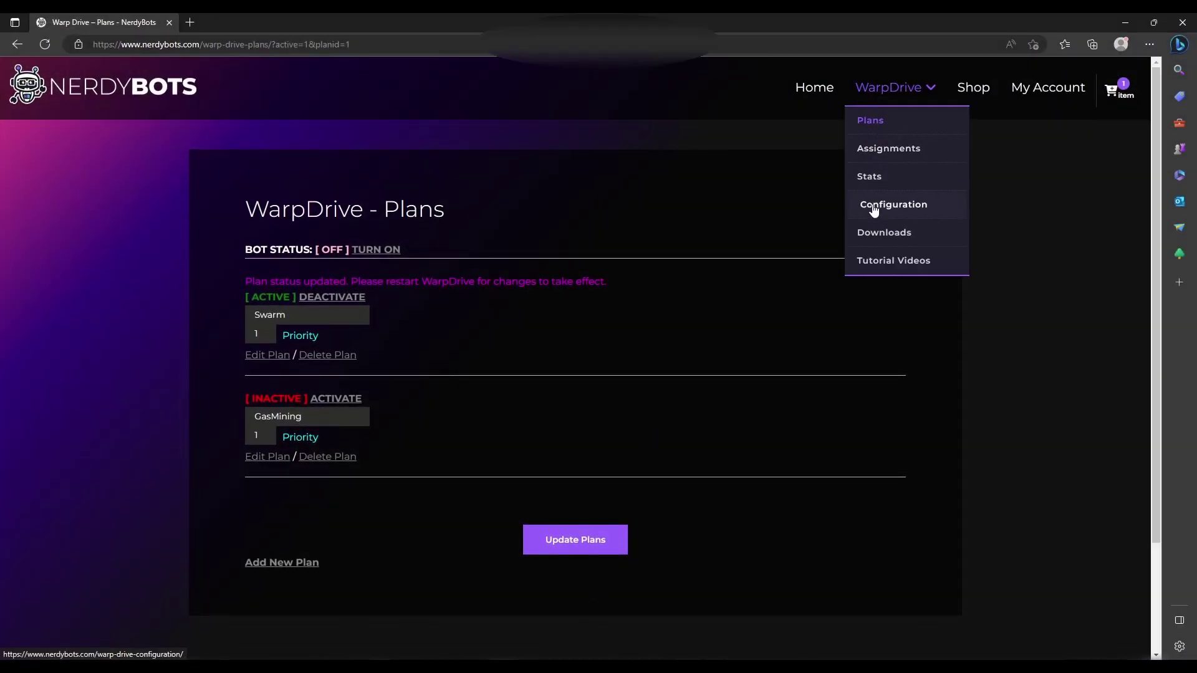
left_click(876, 167)
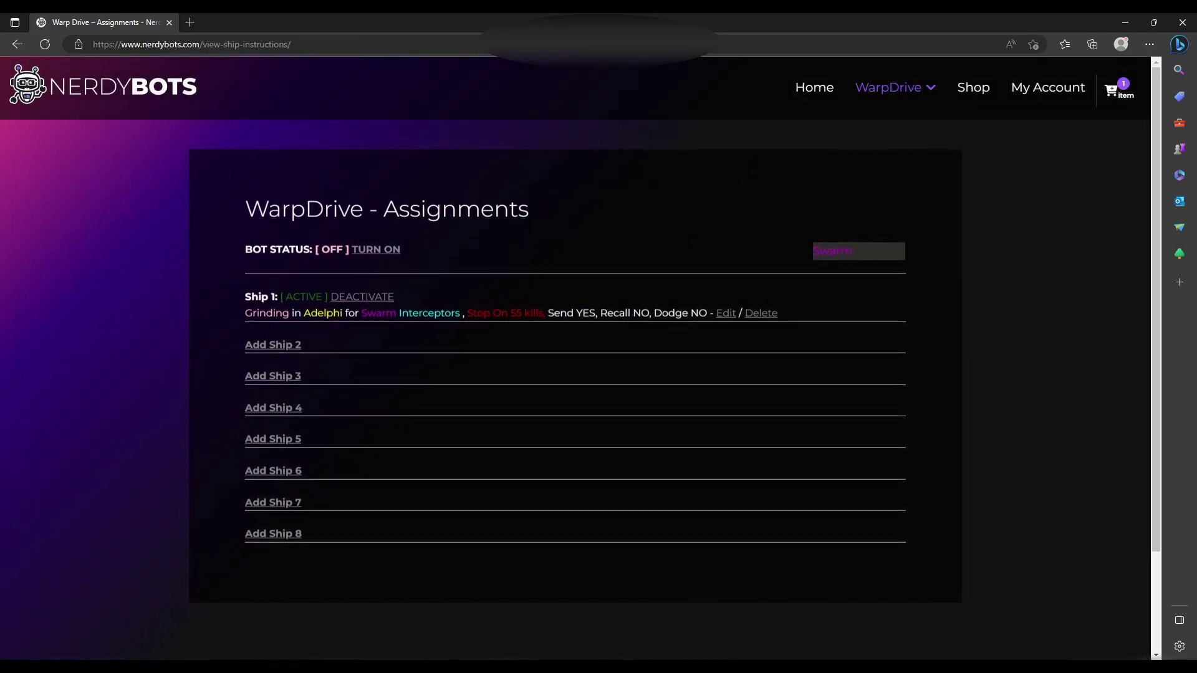
key("alt+Tab")
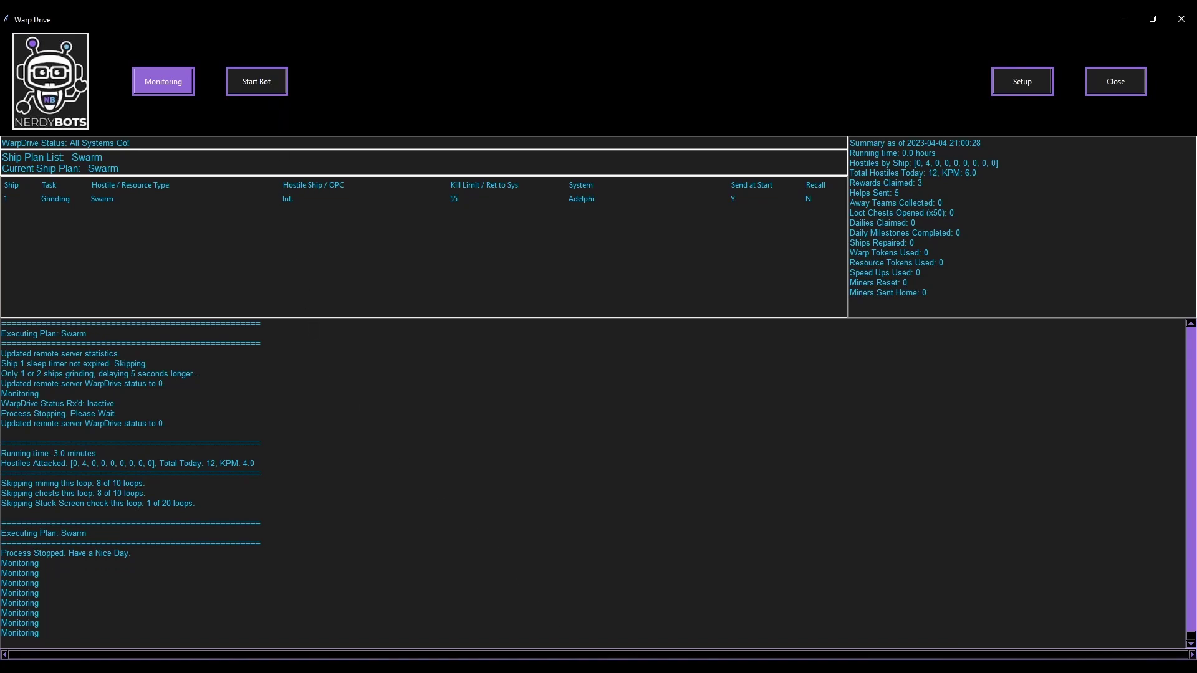
Switch to the browser, deactivate the Swarm plan and activate the GasMining plan on the WarpDrive Plans page.
key("alt+Tab")
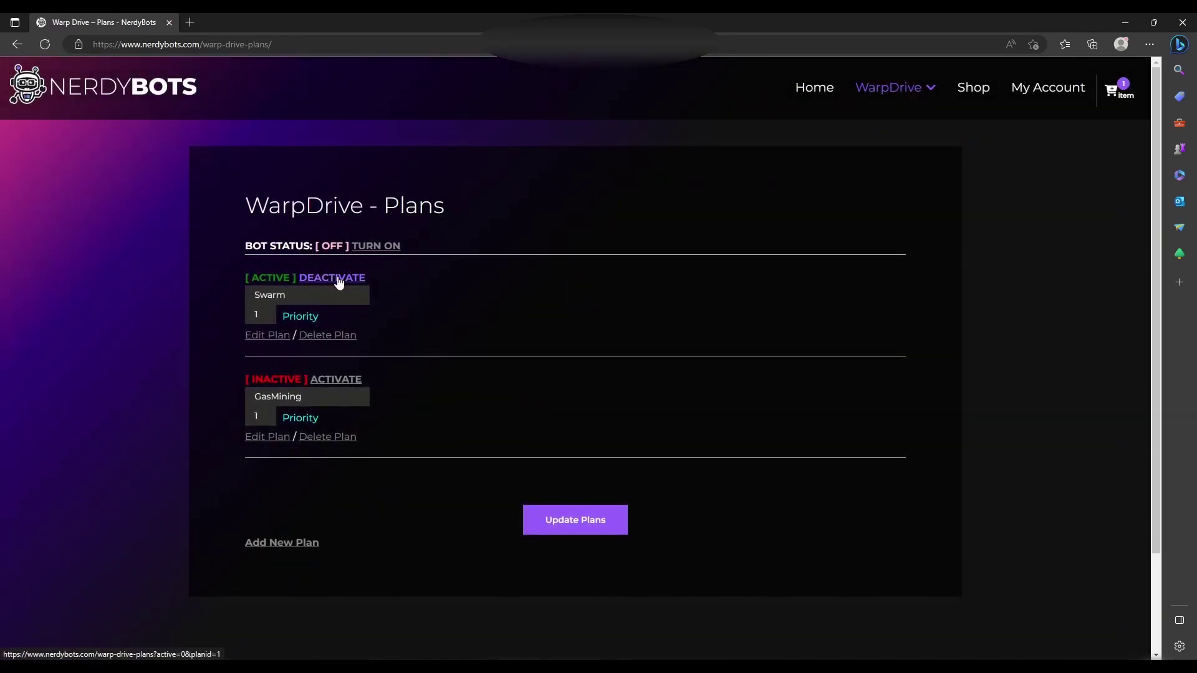
left_click(338, 282)
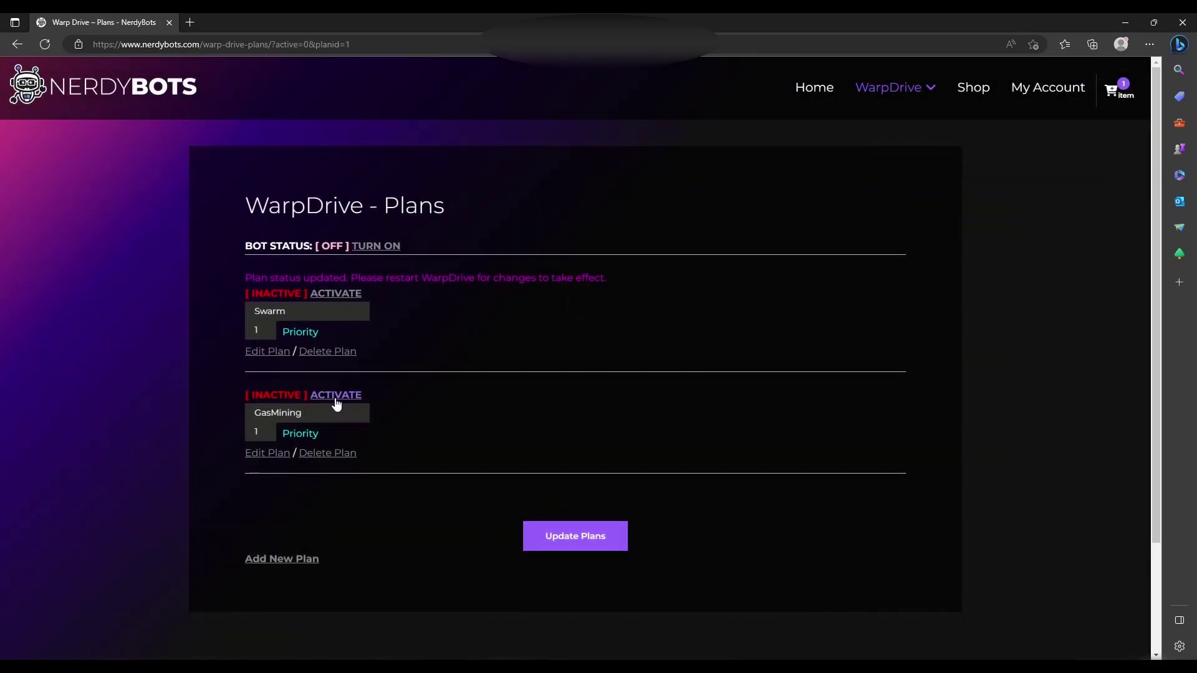
left_click(336, 397)
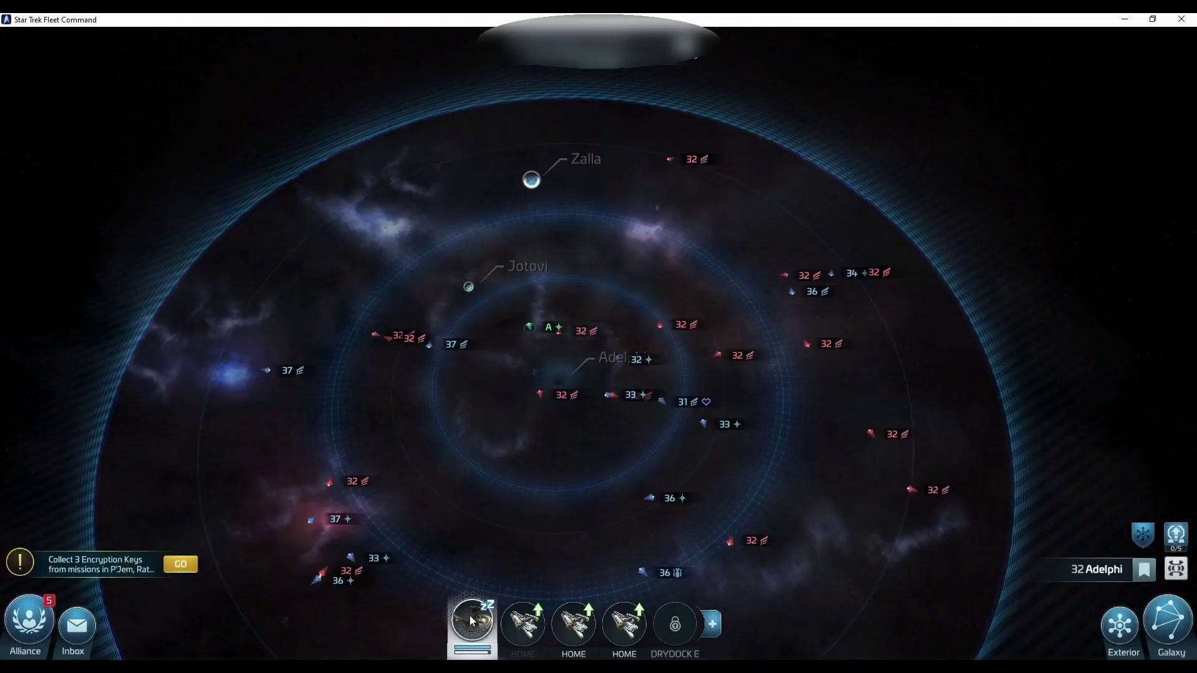
In Star Trek Fleet Command, recall Ship A from the Adelphi system.
left_click(470, 618)
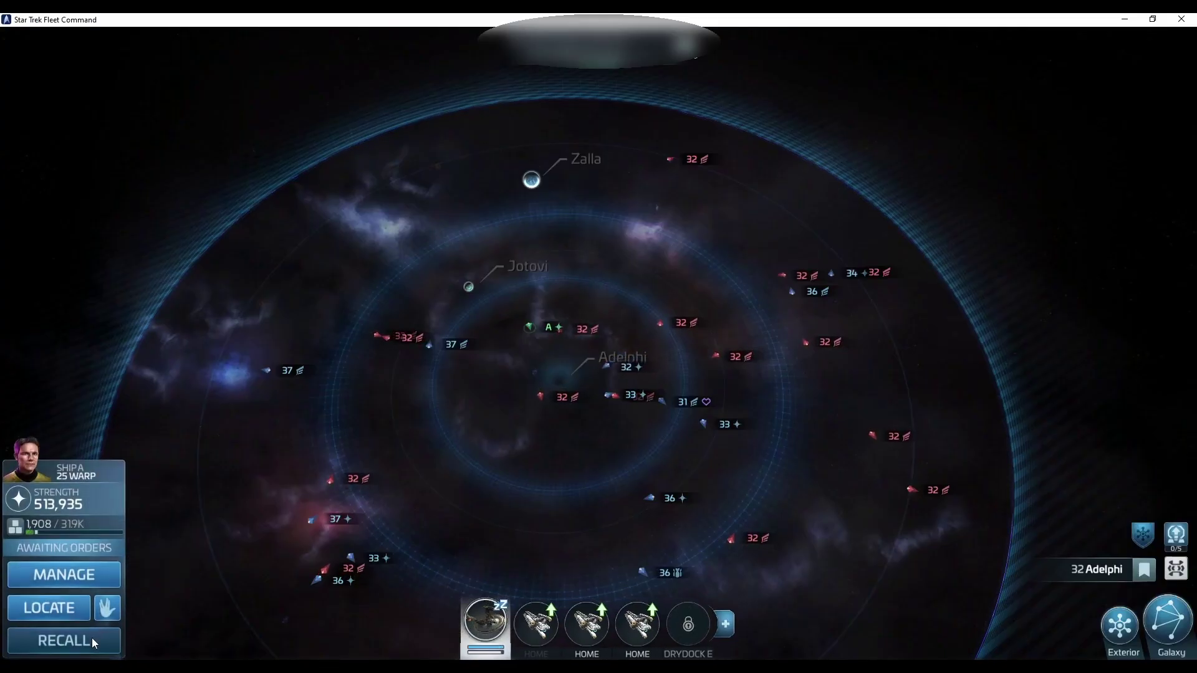
left_click(91, 638)
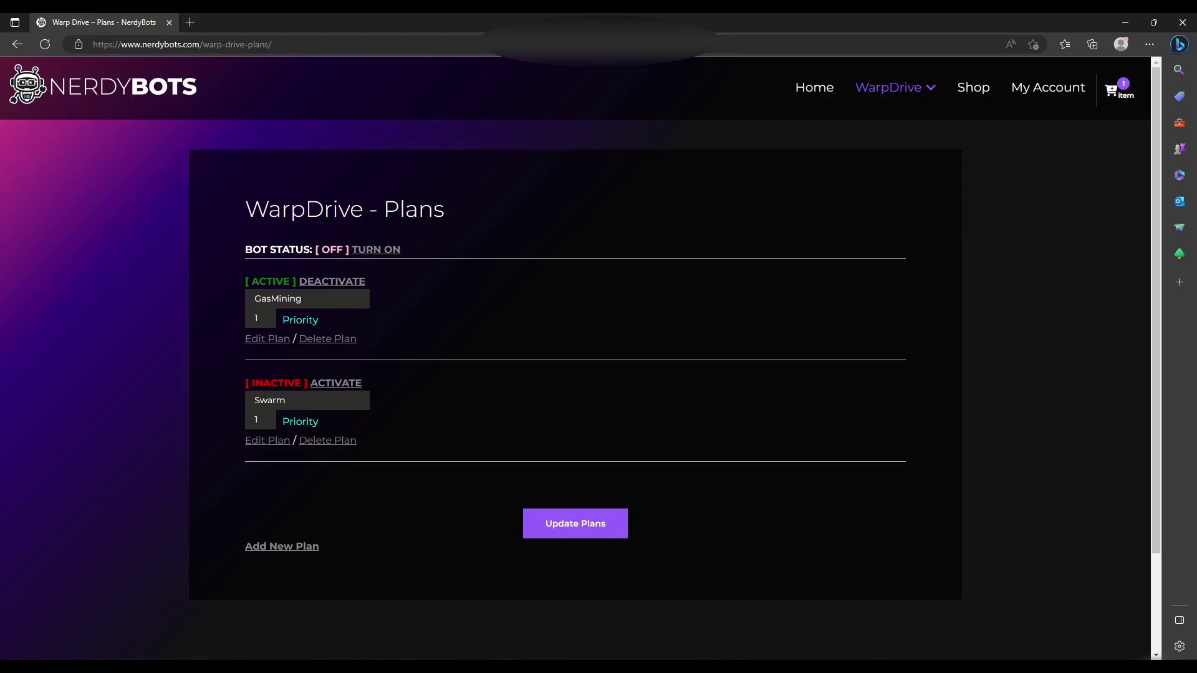
Turn the bot on from the WarpDrive Plans page and minimize the browser.
left_click(385, 250)
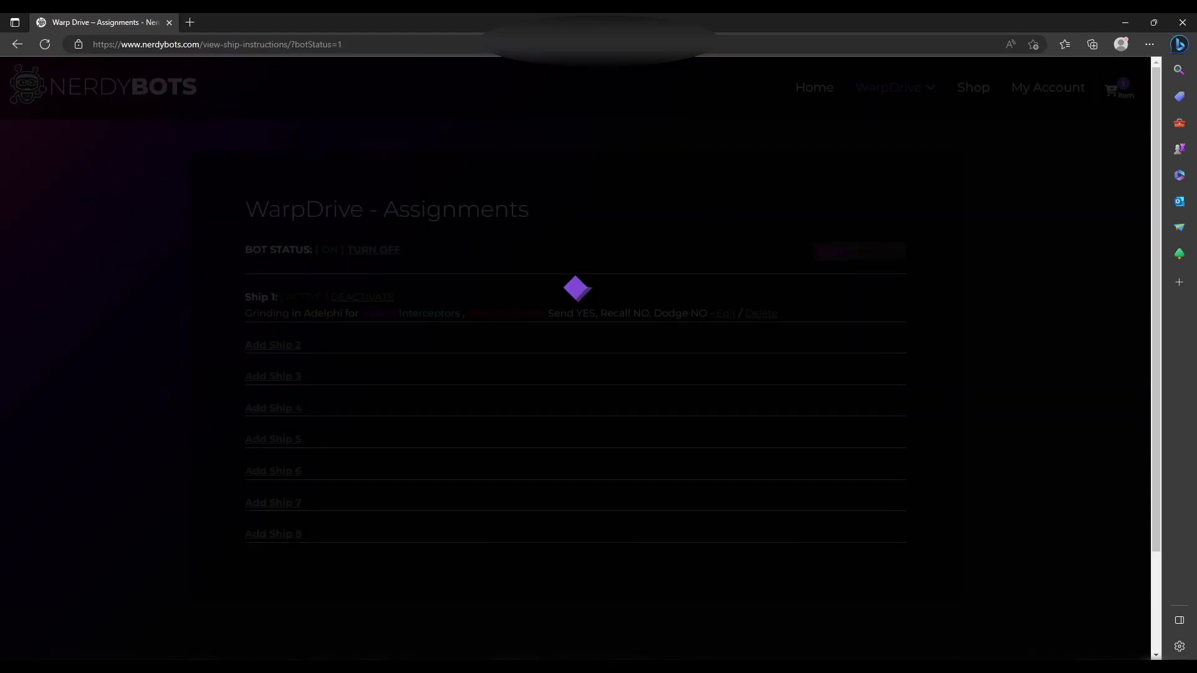
mouse_move(622, 667)
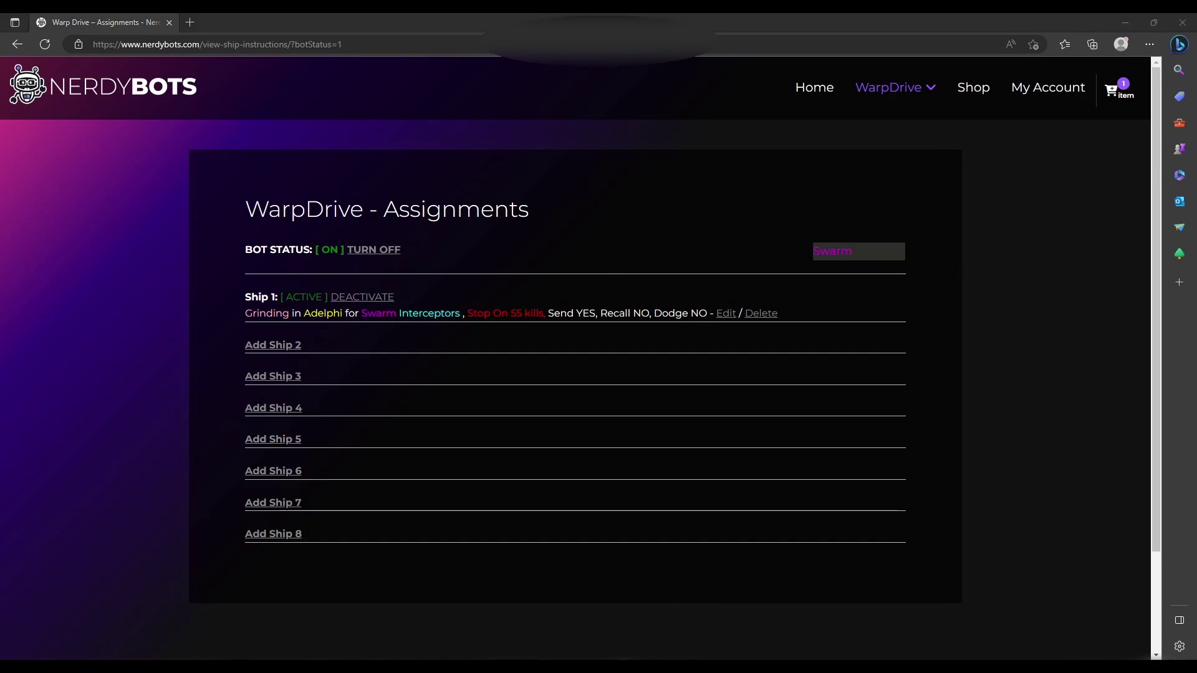
left_click(1114, 23)
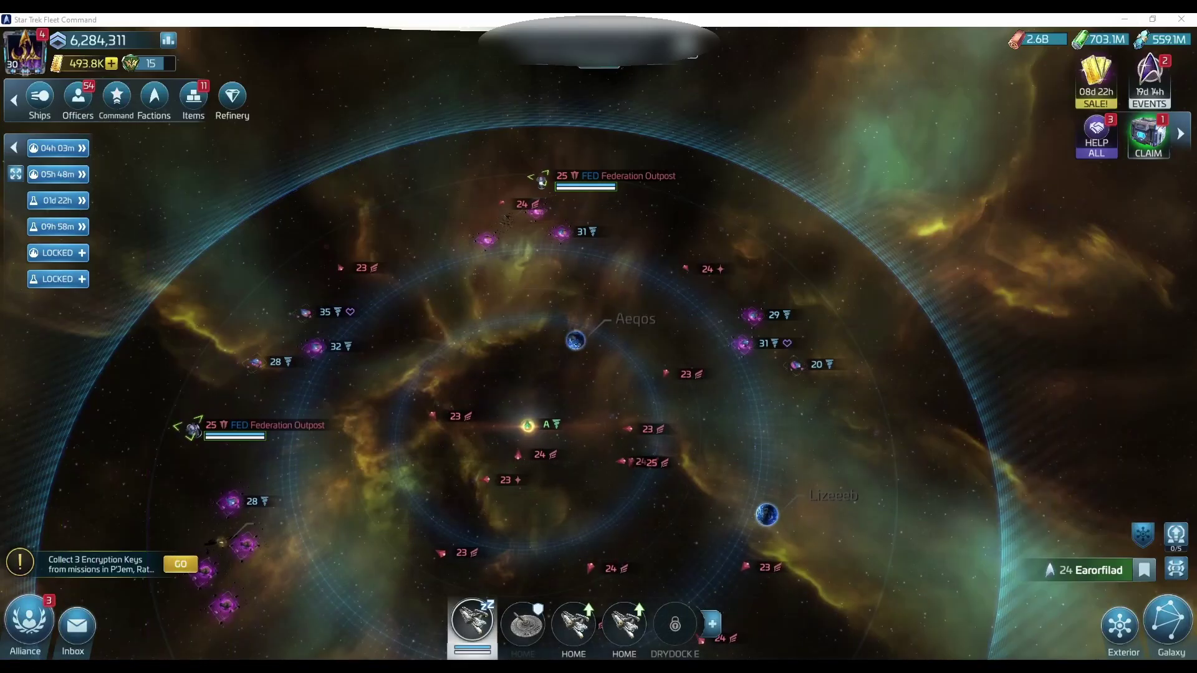
In Star Trek Fleet Command, send Ship A to mine the node beside the upper Federation Outpost in the Earorfilad system.
key("alt+Tab")
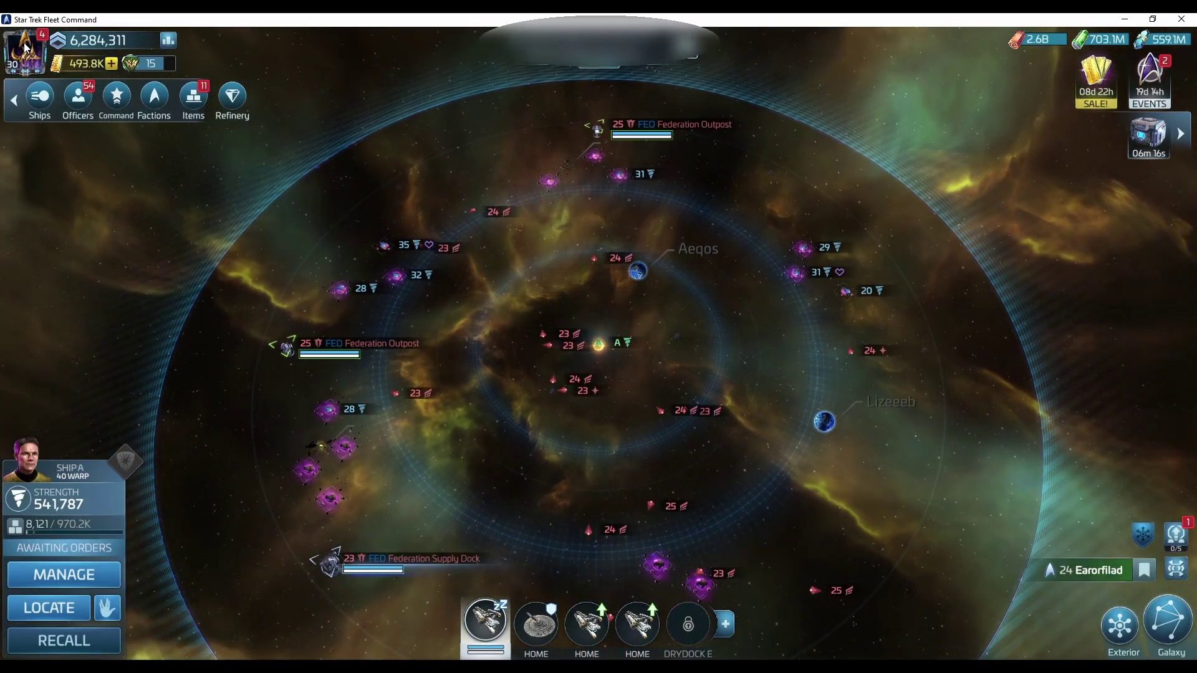
key("2")
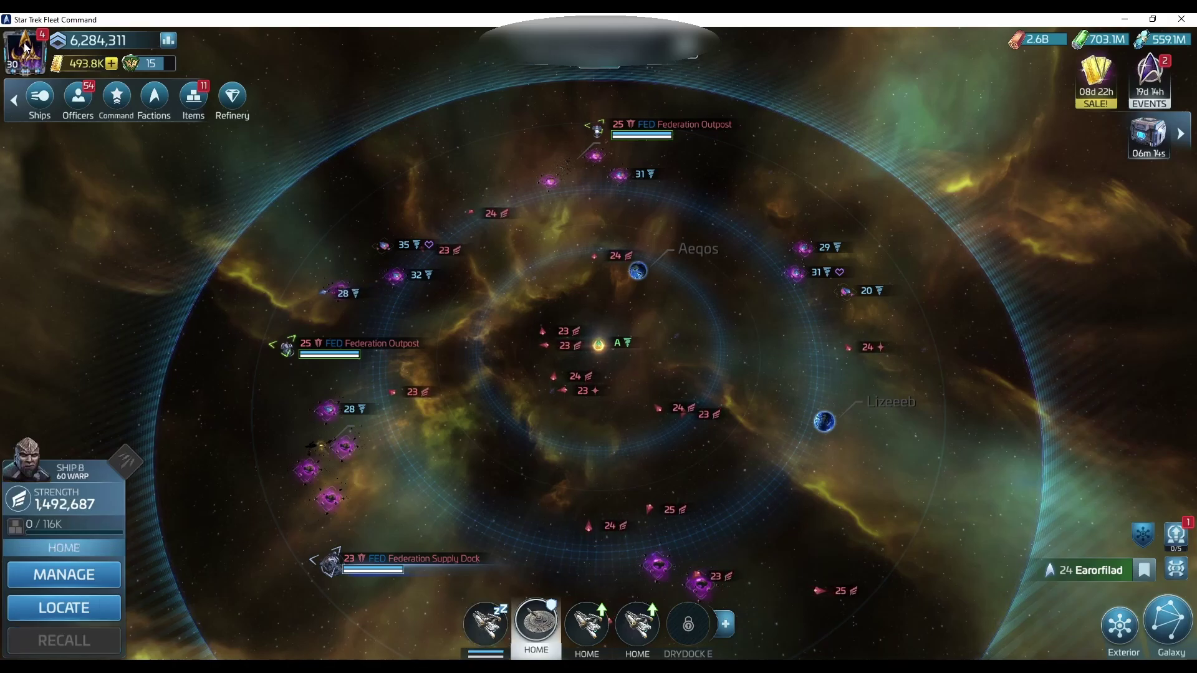
key("1")
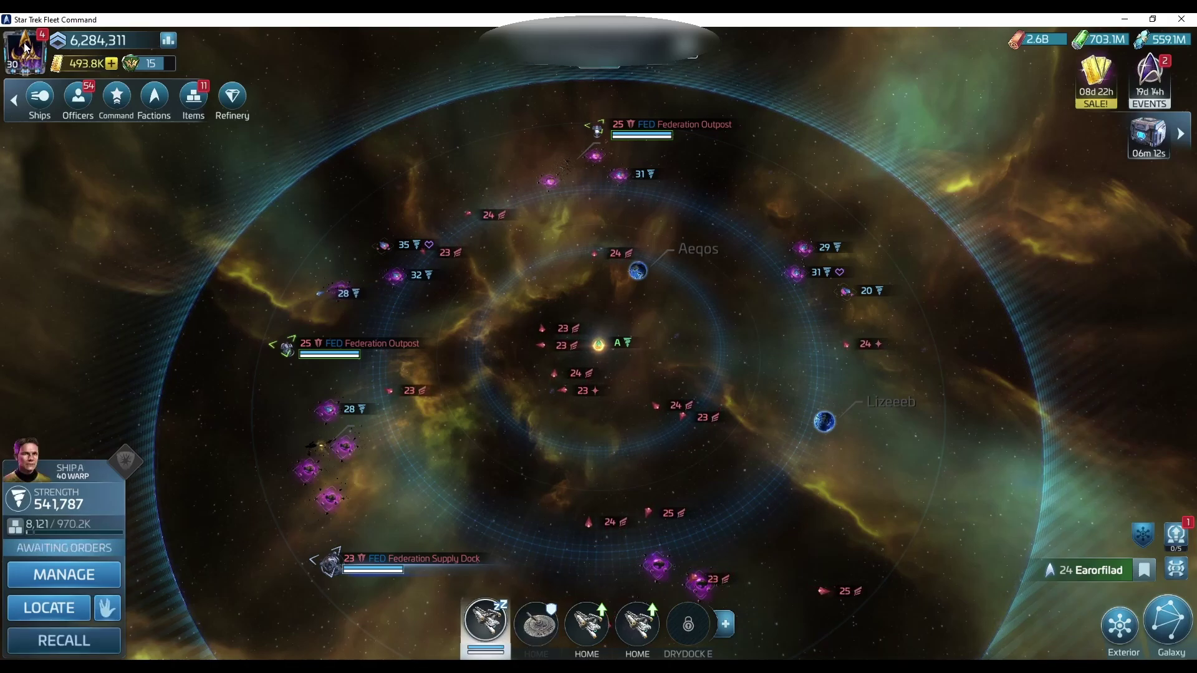
left_click(595, 157)
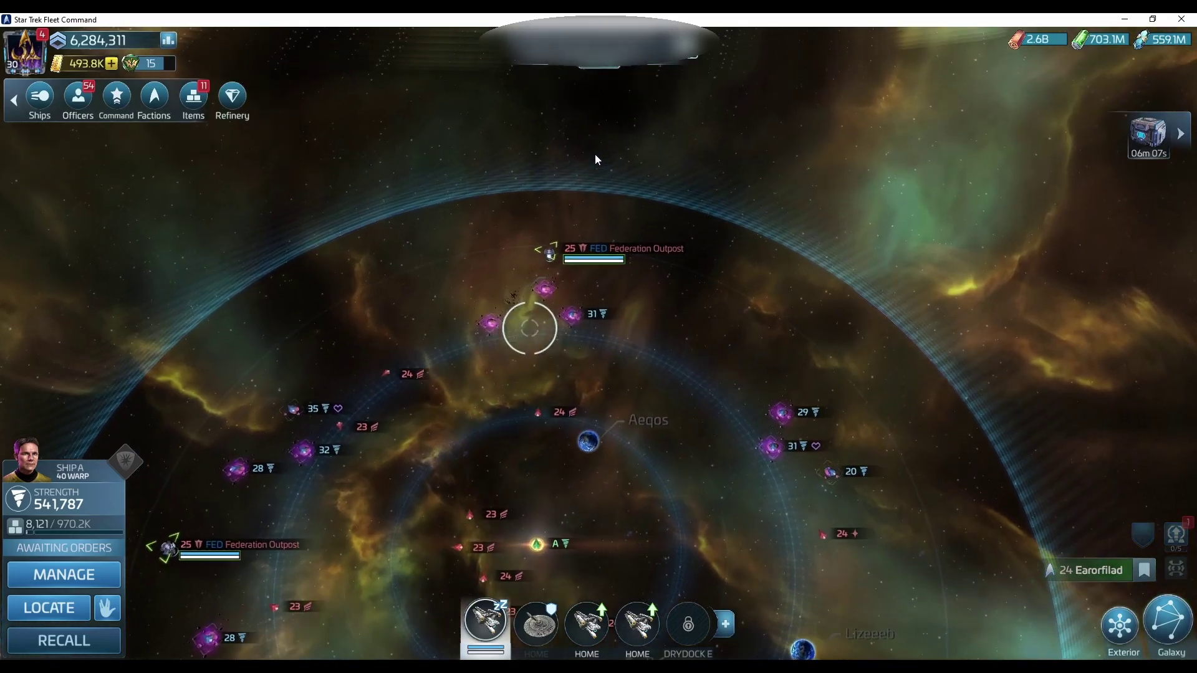
left_click(764, 405)
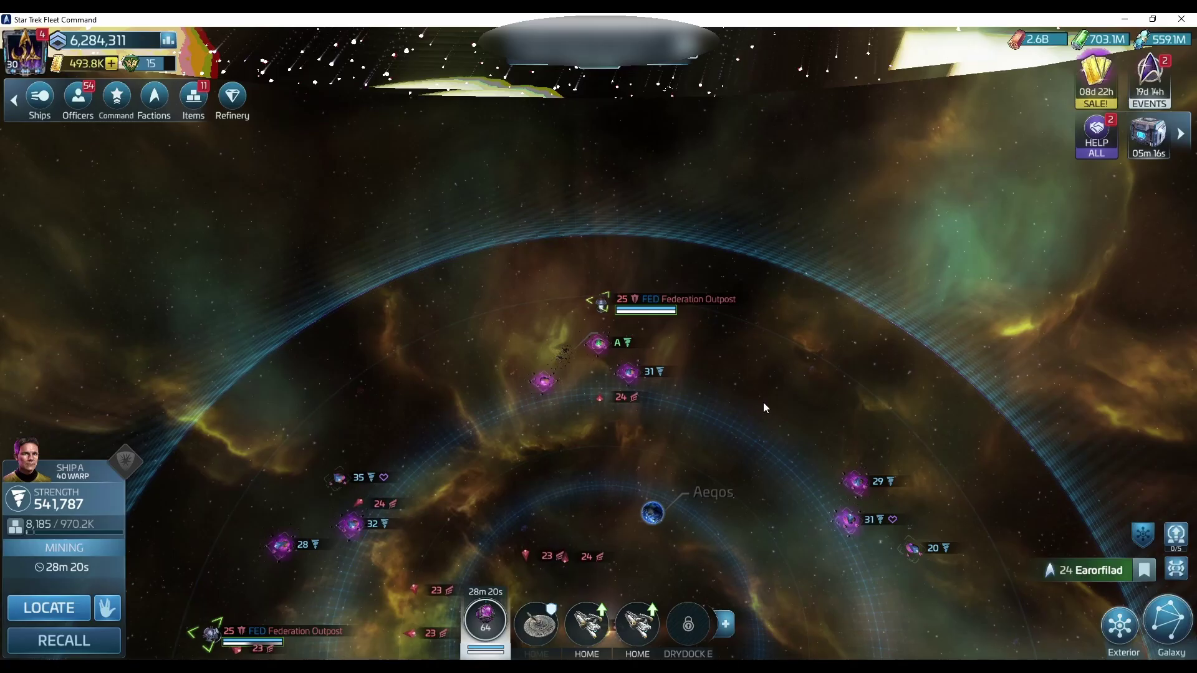
Check the GasMining run in the Warp Drive desktop app and turn the bot off from the website's Assignments page.
key("alt+Tab")
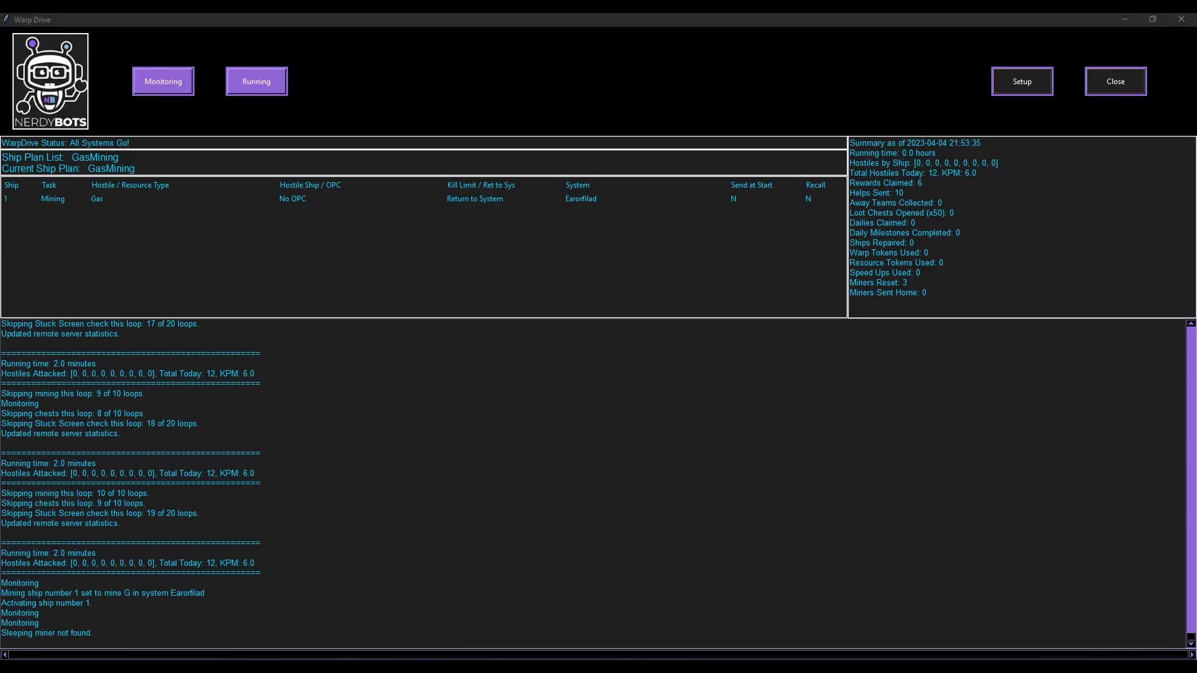
key("alt+Tab")
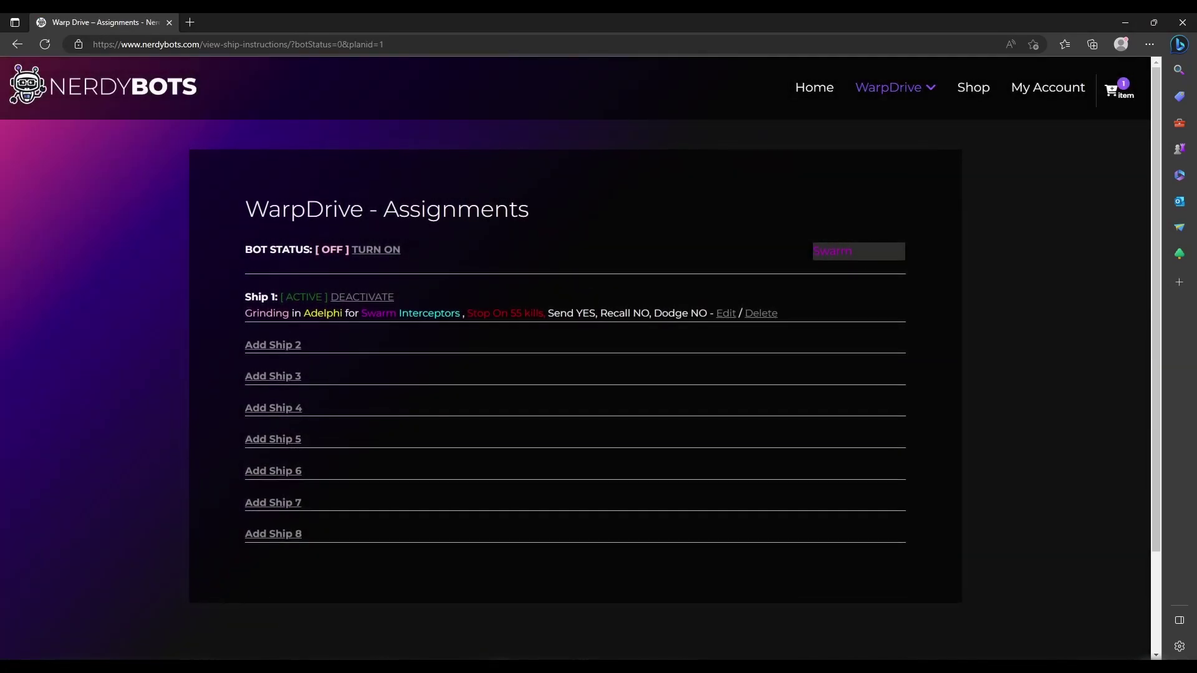
key("alt+Tab")
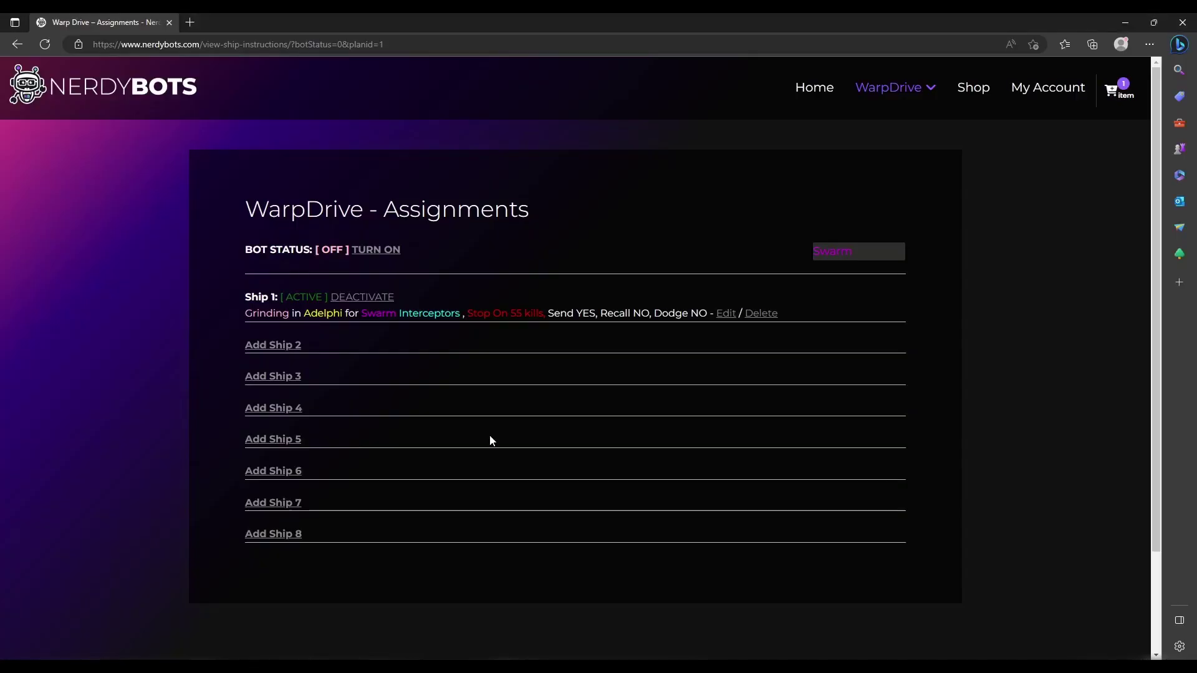
Open the WarpDrive Stats page and review the bot's totals down to the miners reset and recalled.
mouse_move(934, 103)
left_click(909, 178)
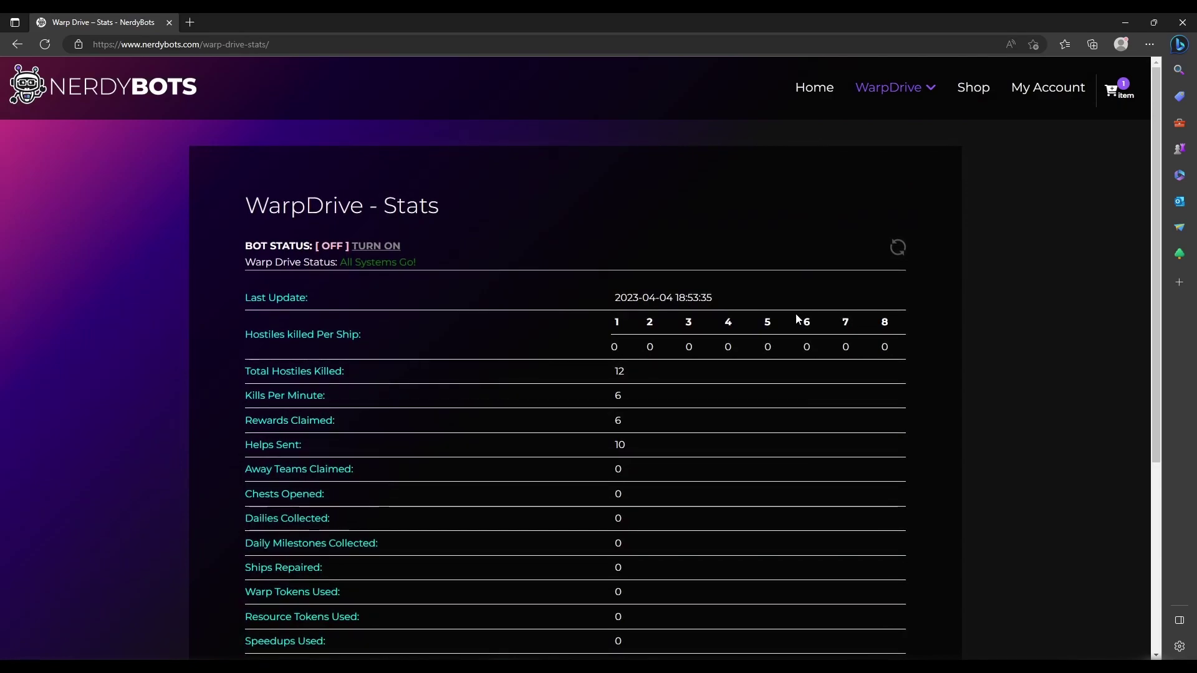
scroll(786, 335, "down", 1)
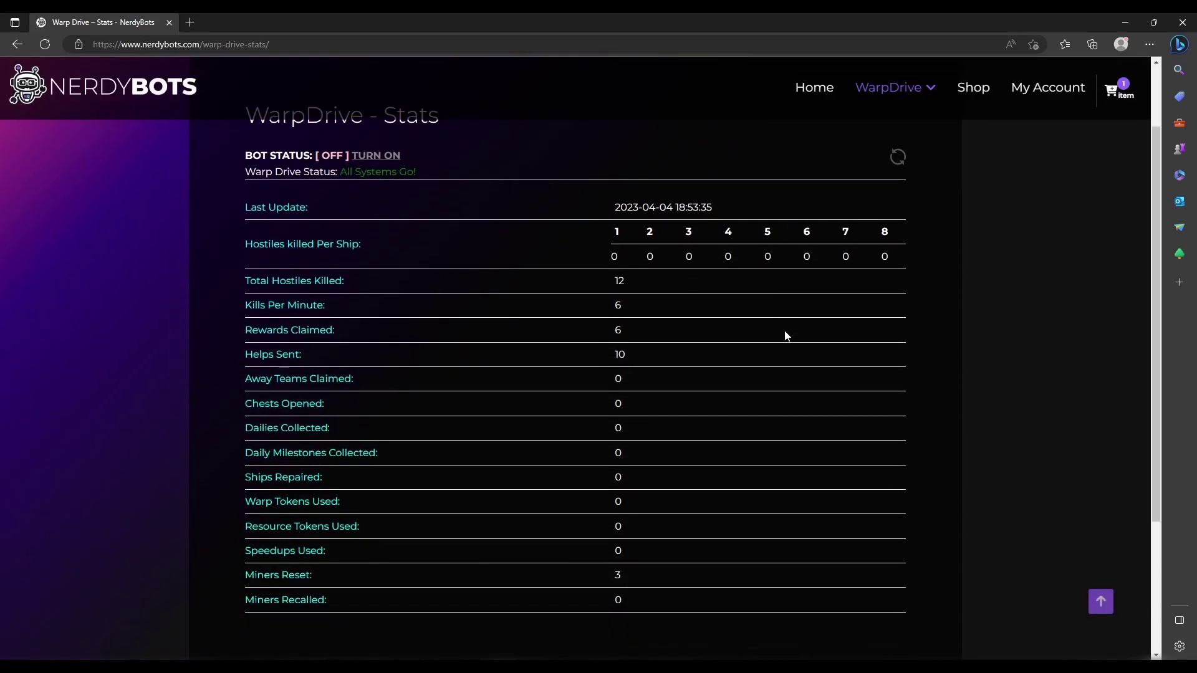